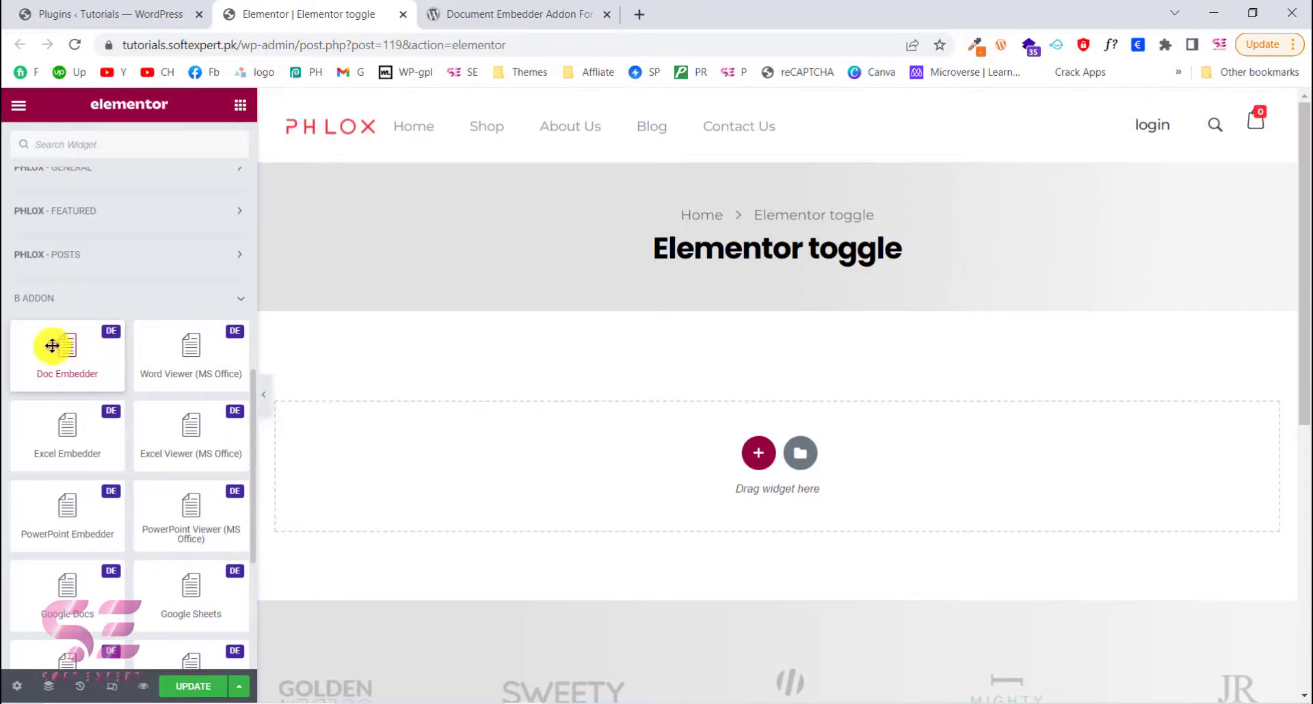
- Add a Doc Embedder widget to the page and upload the CV Word document into it
{"action": "left_click_drag", "start_coordinate": [52, 346], "coordinate": [365, 425]}
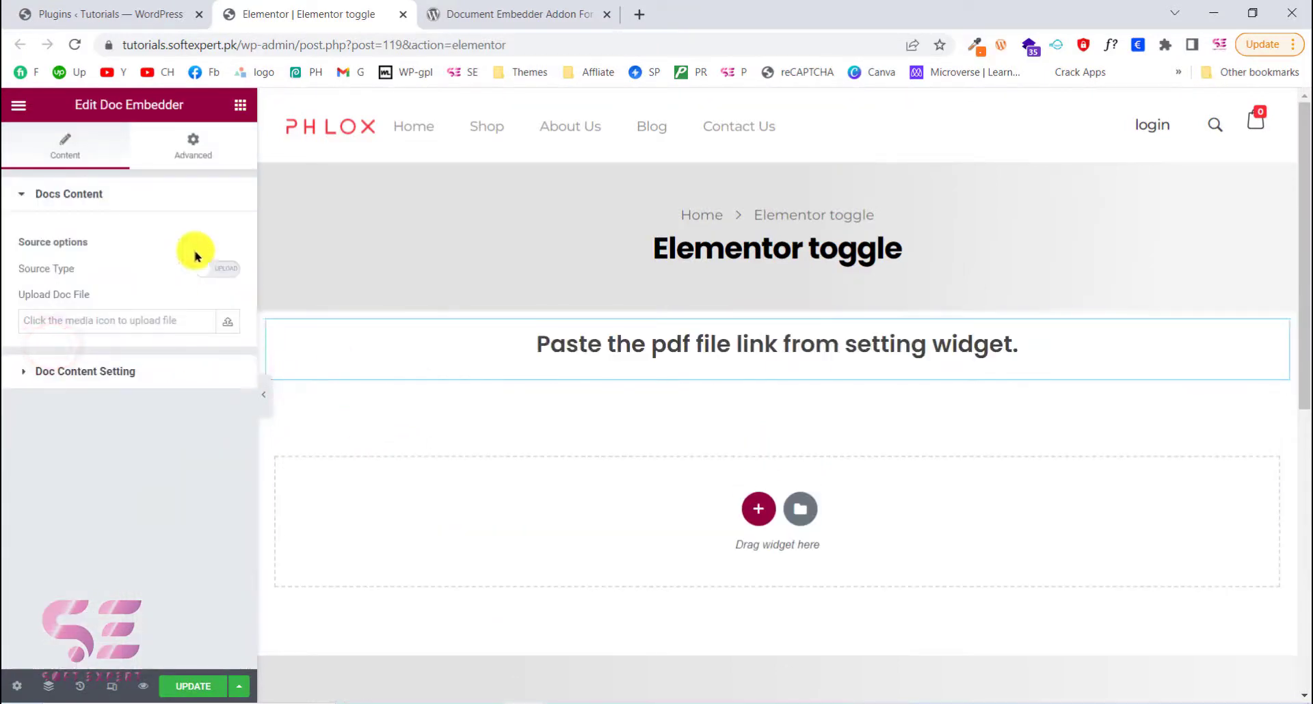
{"action": "left_click", "coordinate": [171, 323]}
{"action": "key", "text": "alt+Tab"}
{"action": "left_click", "coordinate": [1247, 10]}
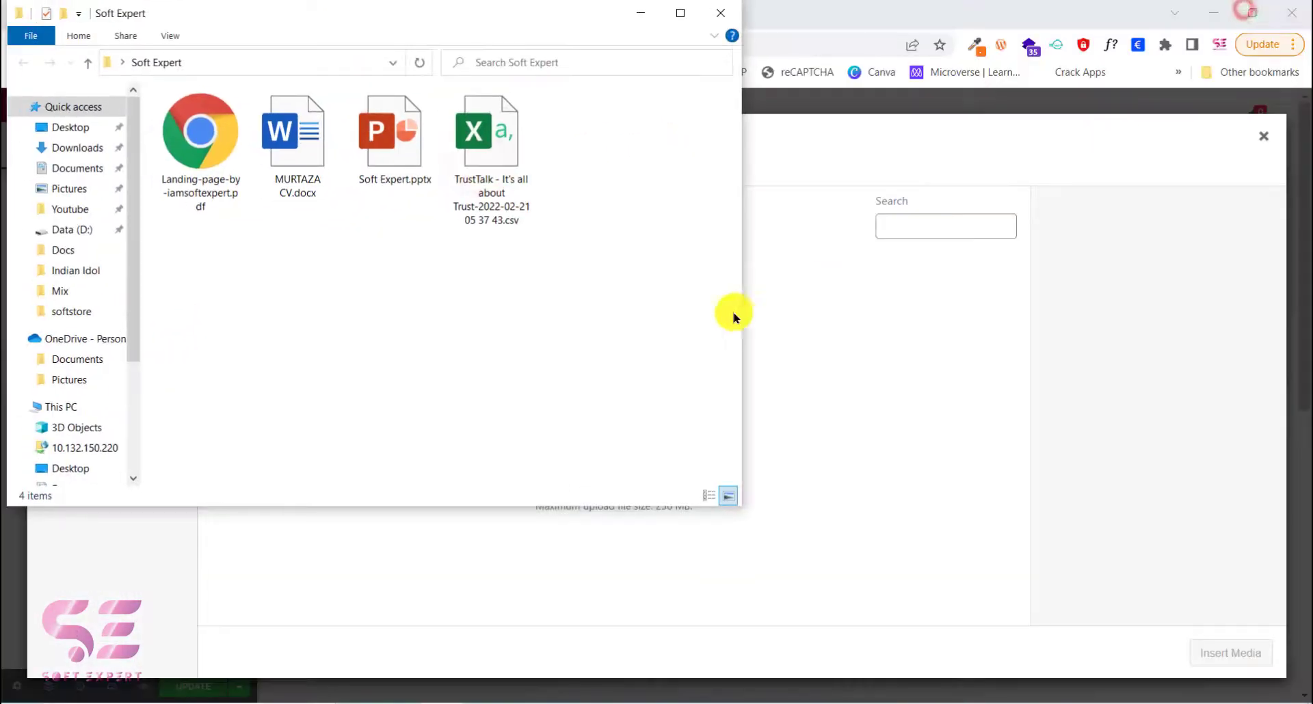
{"action": "left_click_drag", "start_coordinate": [280, 120], "coordinate": [823, 456]}
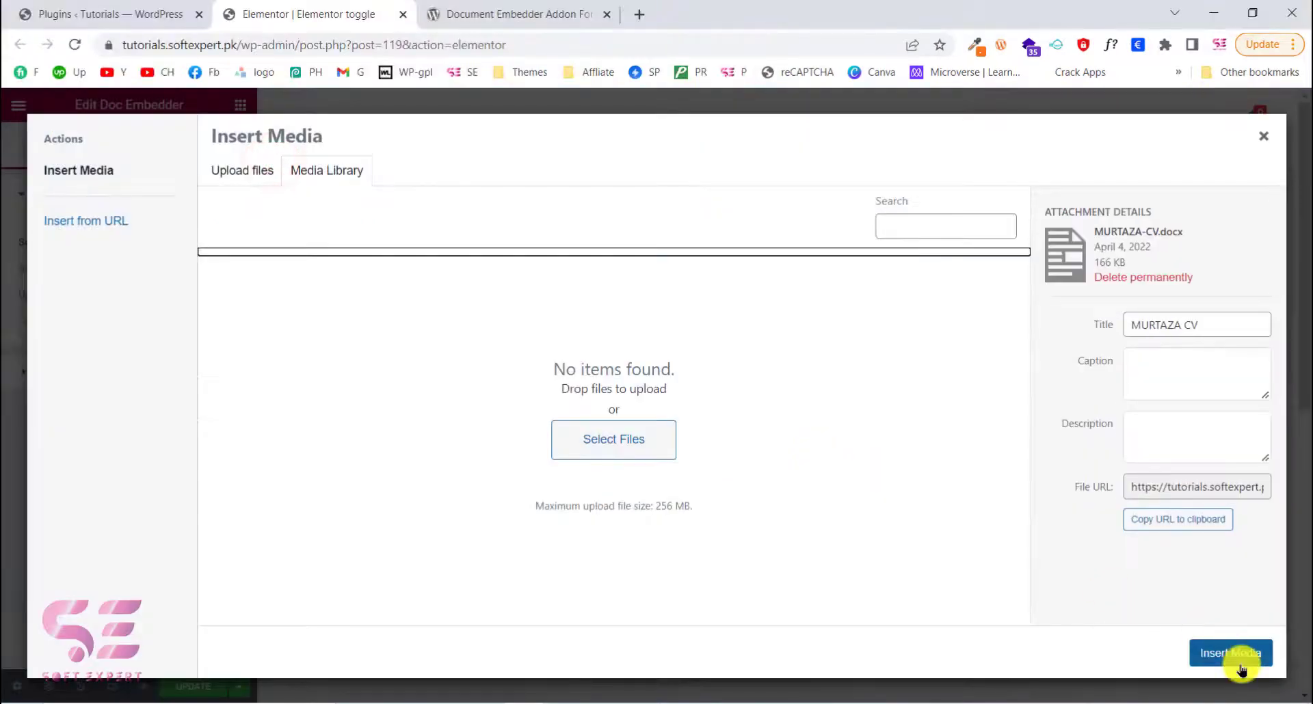
{"action": "left_click", "coordinate": [1230, 653]}
{"action": "scroll", "coordinate": [738, 445], "scroll_direction": "down", "scroll_amount": 3}
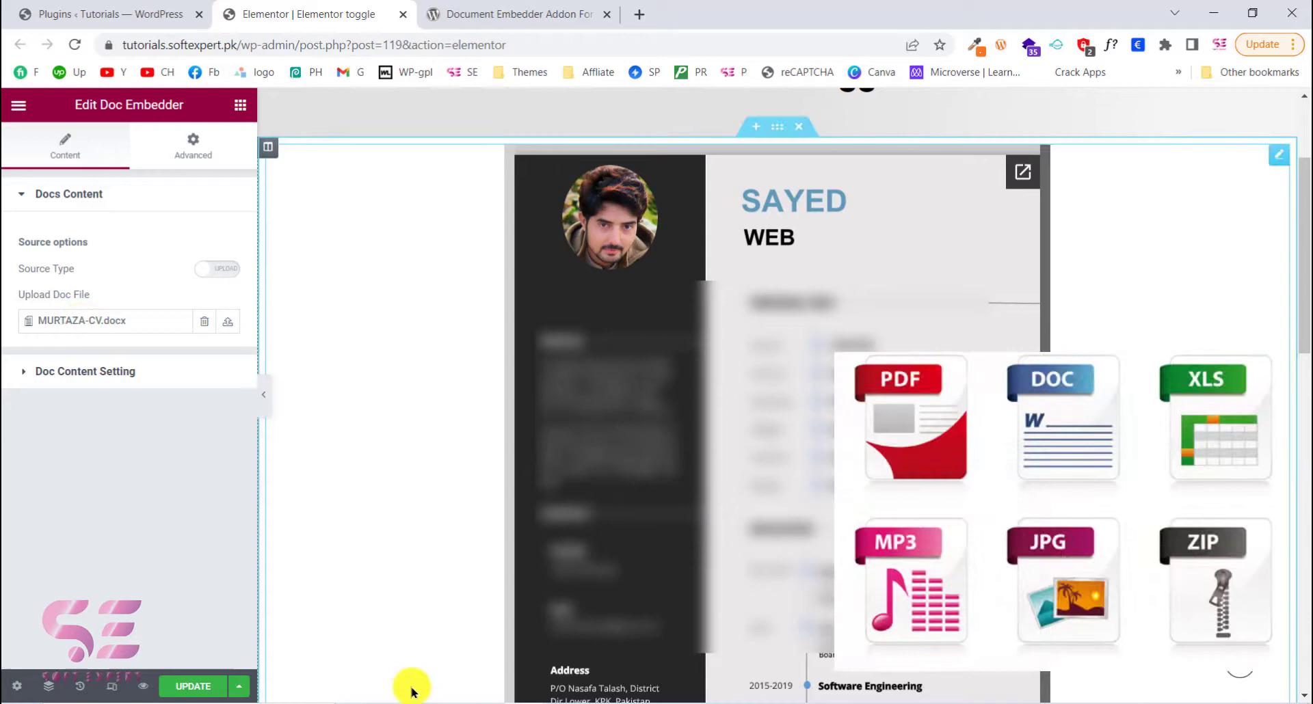
{"action": "scroll", "coordinate": [630, 366], "scroll_direction": "down", "scroll_amount": 1}
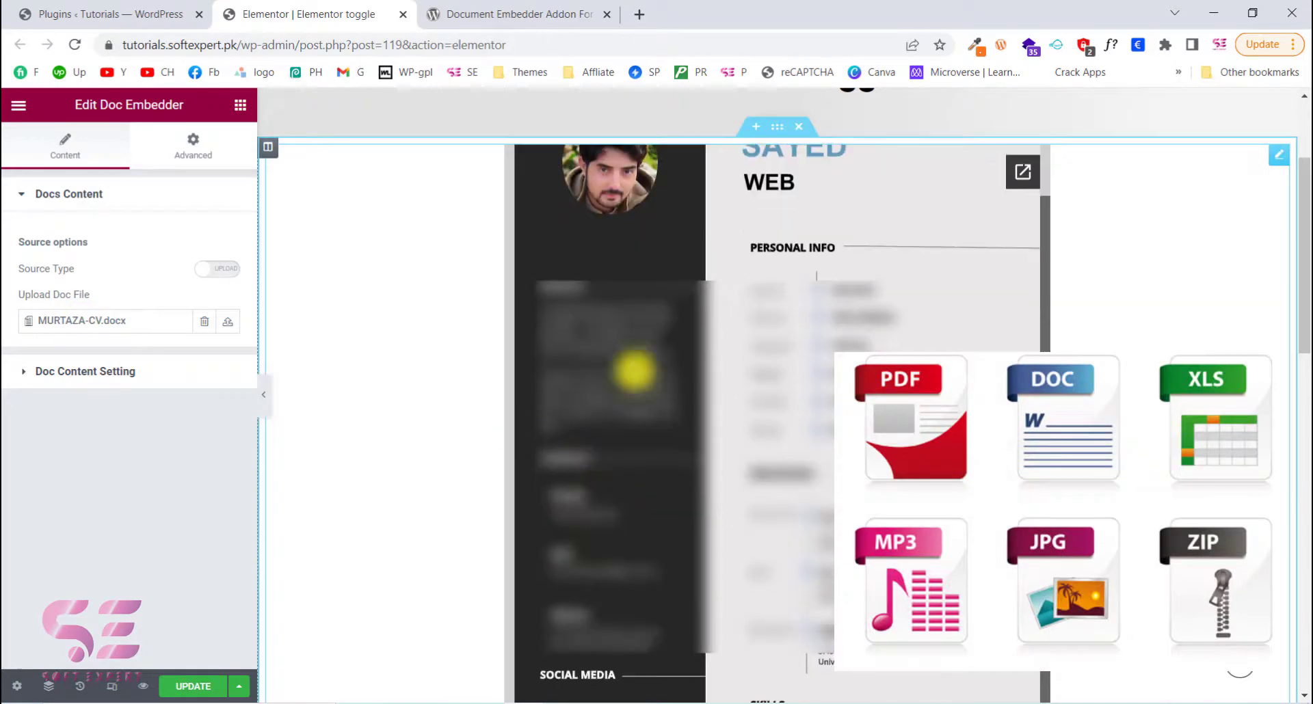
- Add an Excel Embedder widget to the page beneath the existing Excel test file block
{"action": "left_click", "coordinate": [239, 110]}
{"action": "scroll", "coordinate": [175, 416], "scroll_direction": "up", "scroll_amount": 5}
{"action": "left_click", "coordinate": [205, 253]}
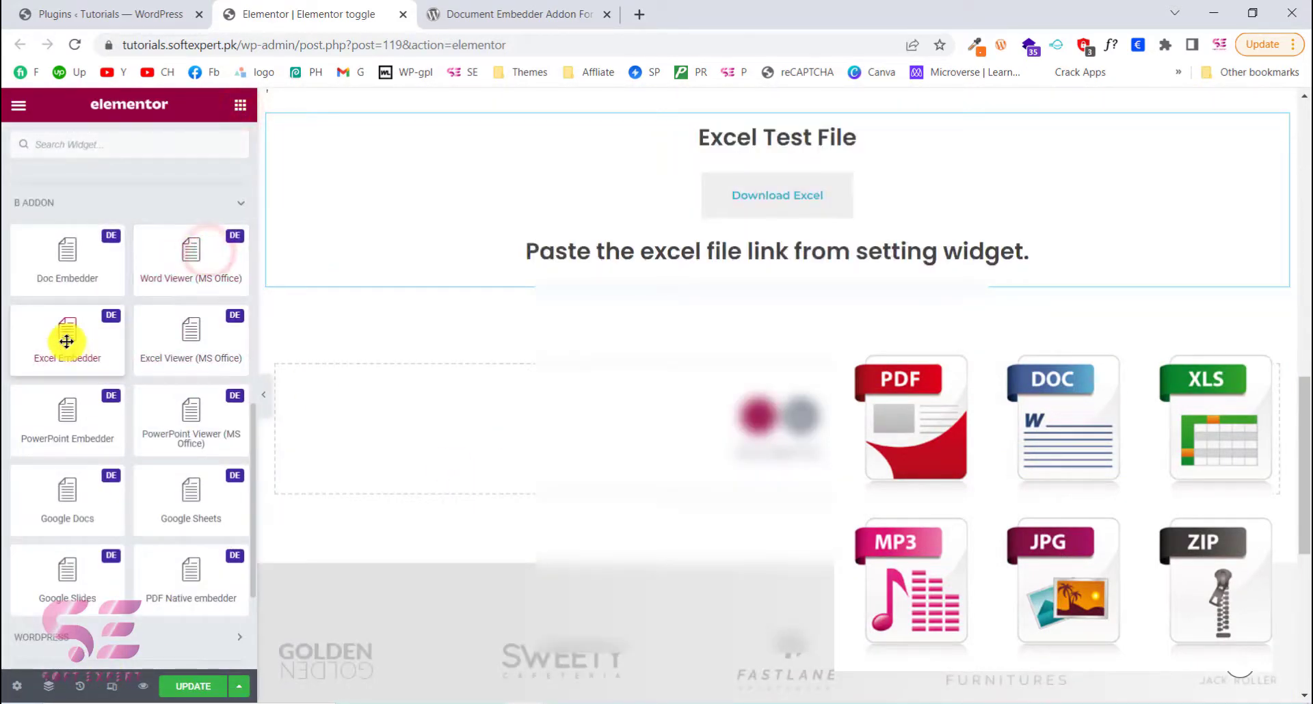
{"action": "left_click_drag", "start_coordinate": [66, 341], "coordinate": [463, 229]}
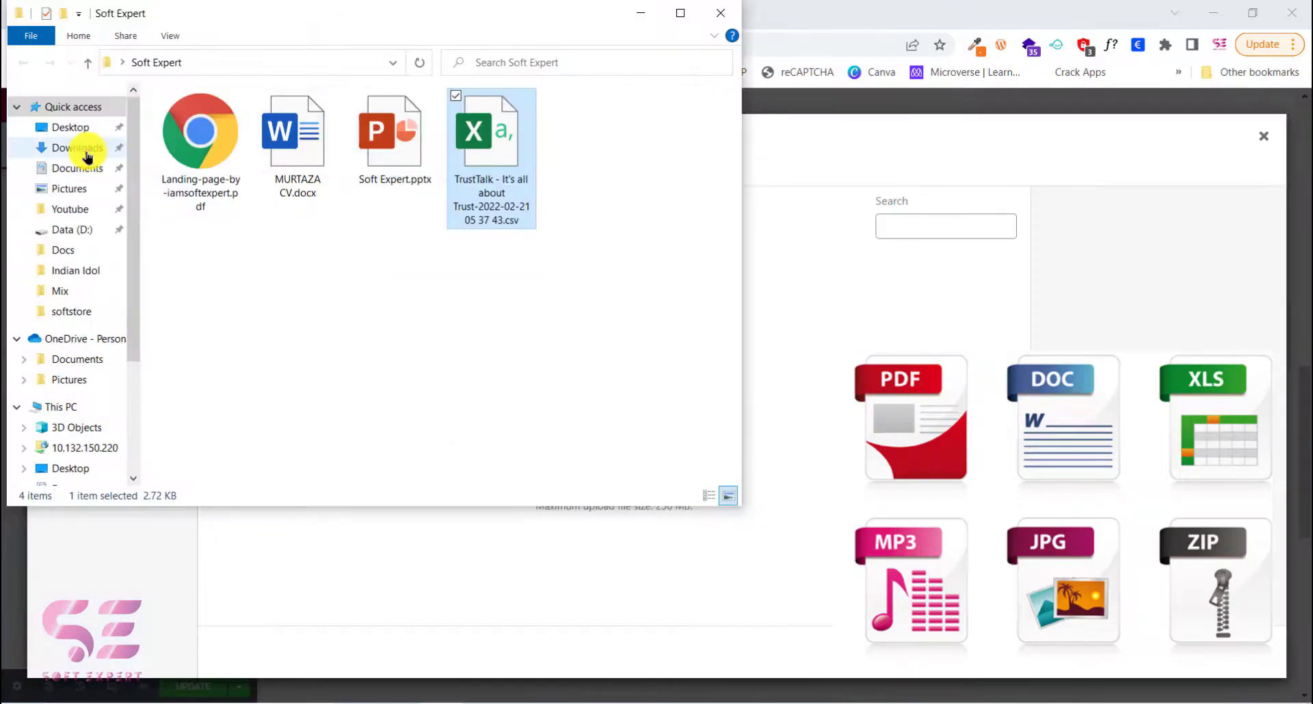
- Find .xls files in the Downloads folder and embed the TinzelTrendz sitemap with tasks to do workbook in the Excel Embedder
{"action": "left_click", "coordinate": [76, 147]}
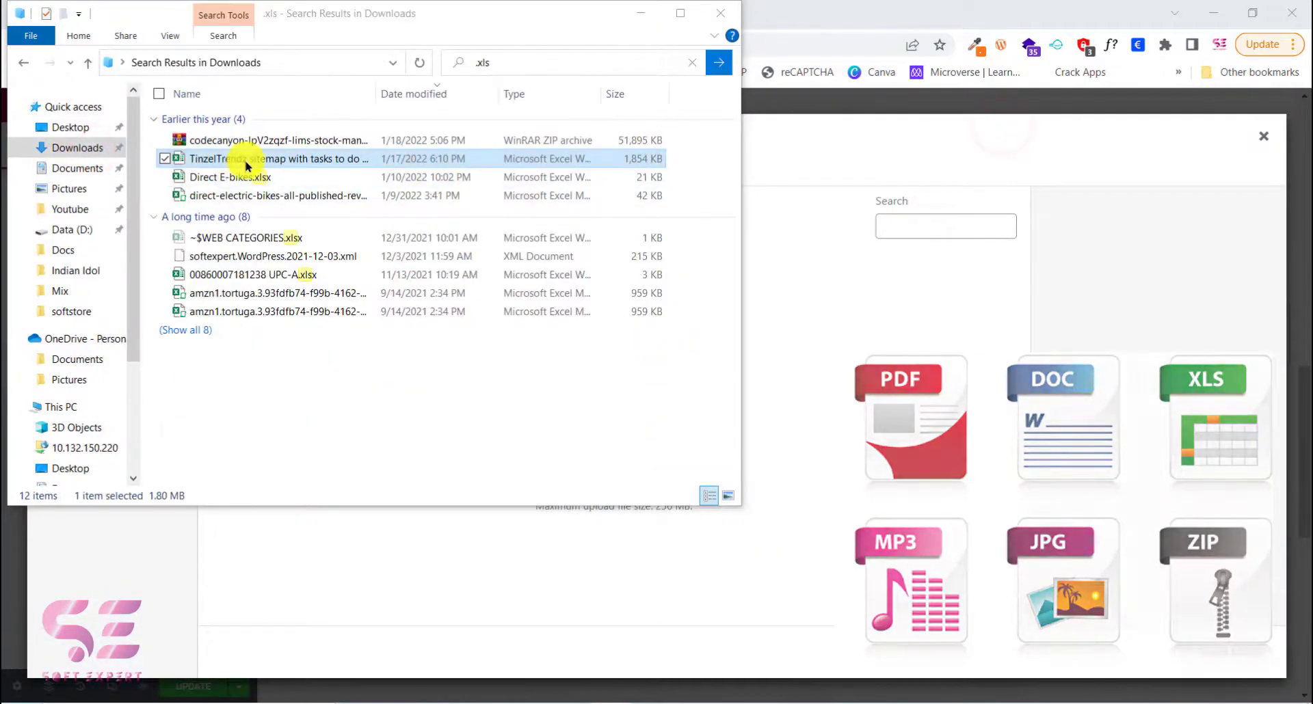
{"action": "left_click_drag", "start_coordinate": [247, 166], "coordinate": [1019, 270]}
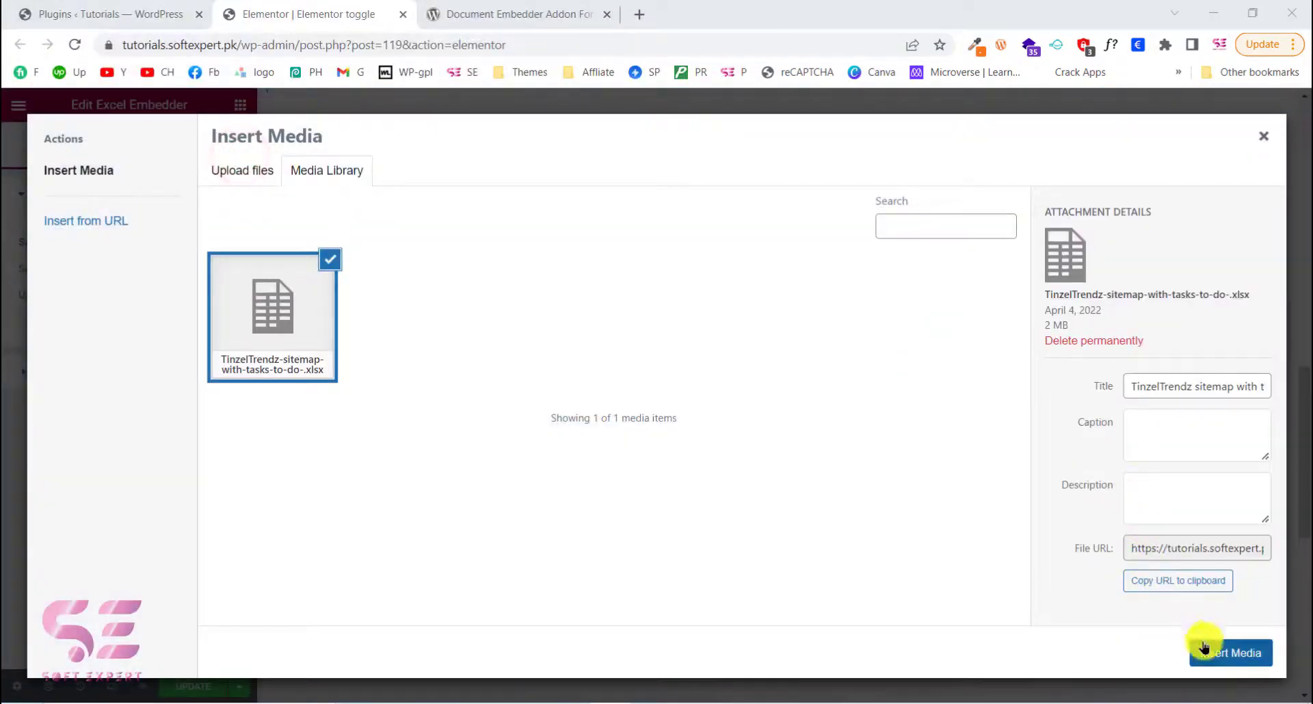
{"action": "left_click", "coordinate": [1208, 650]}
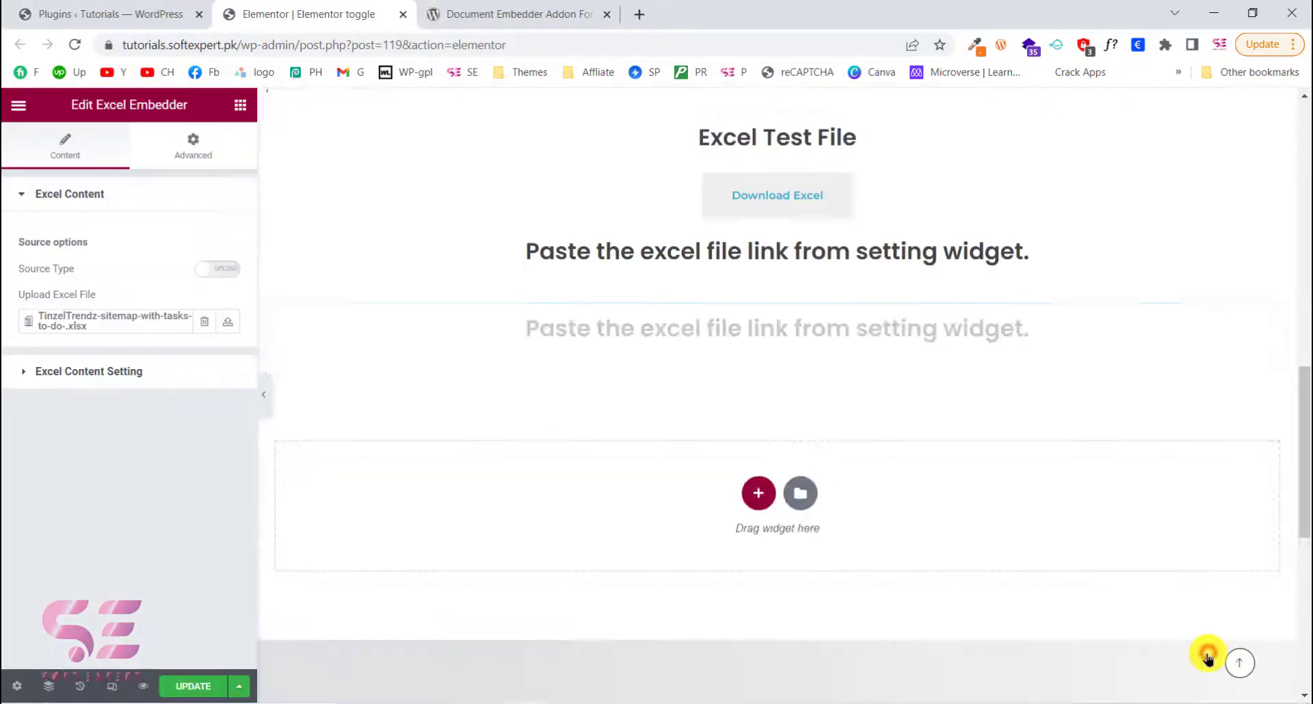
{"action": "scroll", "coordinate": [940, 526], "scroll_direction": "down", "scroll_amount": 3}
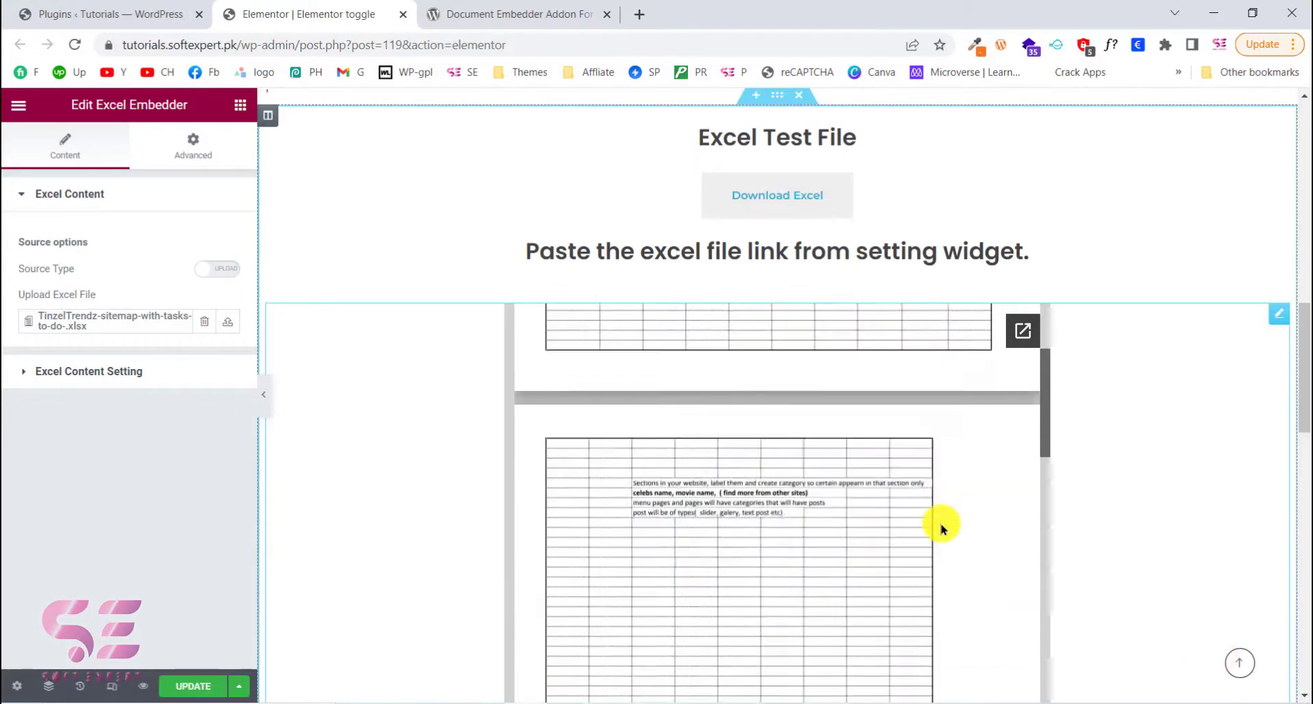
{"action": "scroll", "coordinate": [940, 526], "scroll_direction": "down", "scroll_amount": 3}
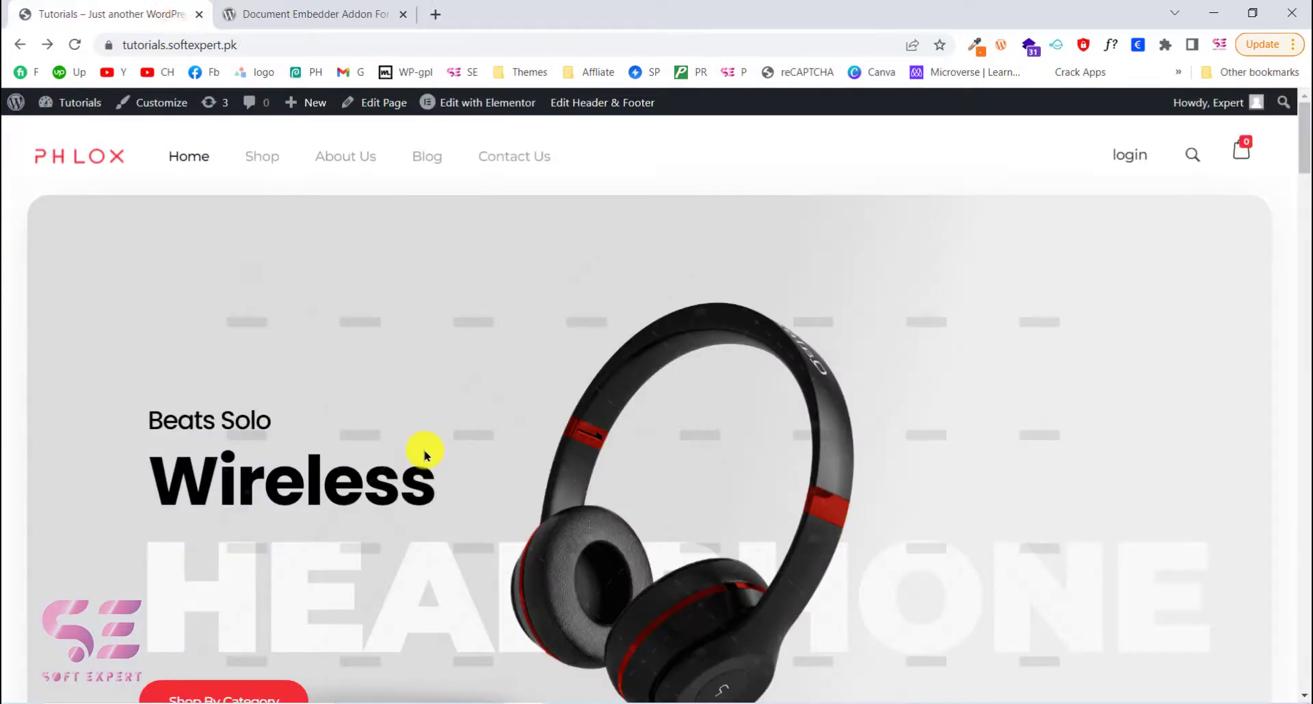
- Look over the site's home page, from the headphone banner through the product categories to the Best Seller Products
{"action": "scroll", "coordinate": [424, 455], "scroll_direction": "down", "scroll_amount": 10}
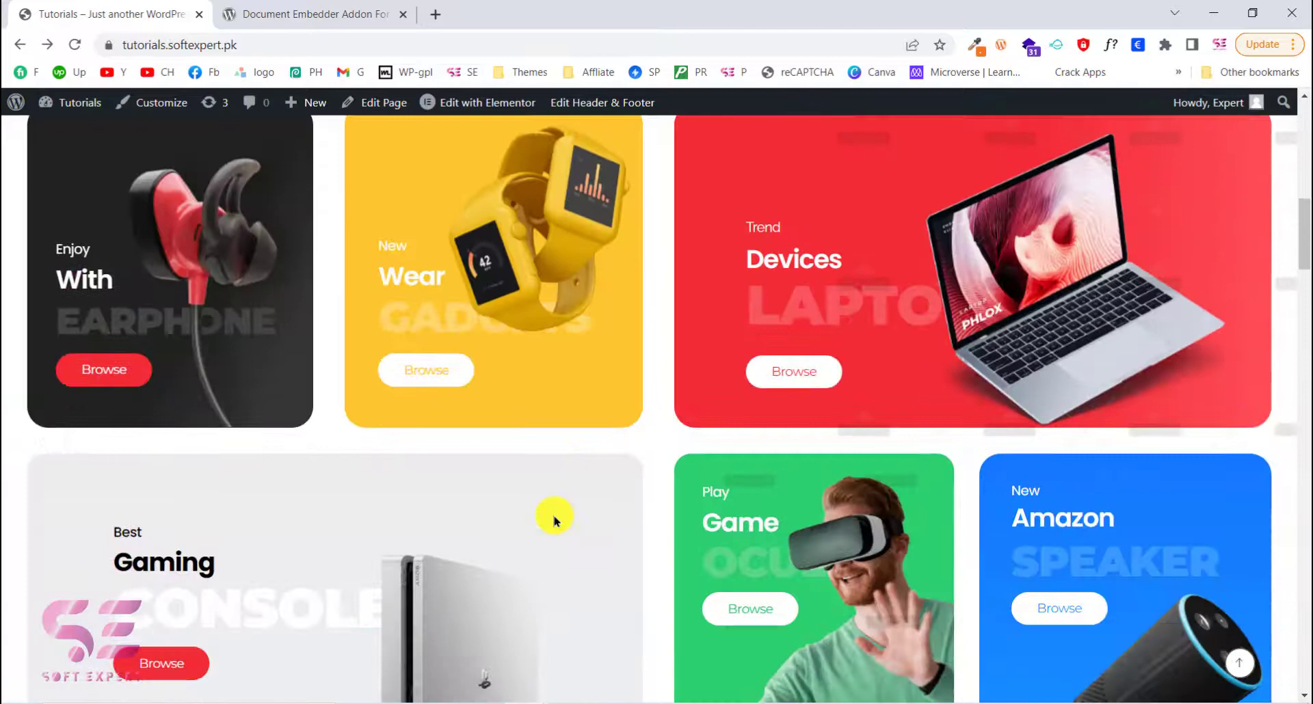
{"action": "scroll", "coordinate": [554, 521], "scroll_direction": "down", "scroll_amount": 12}
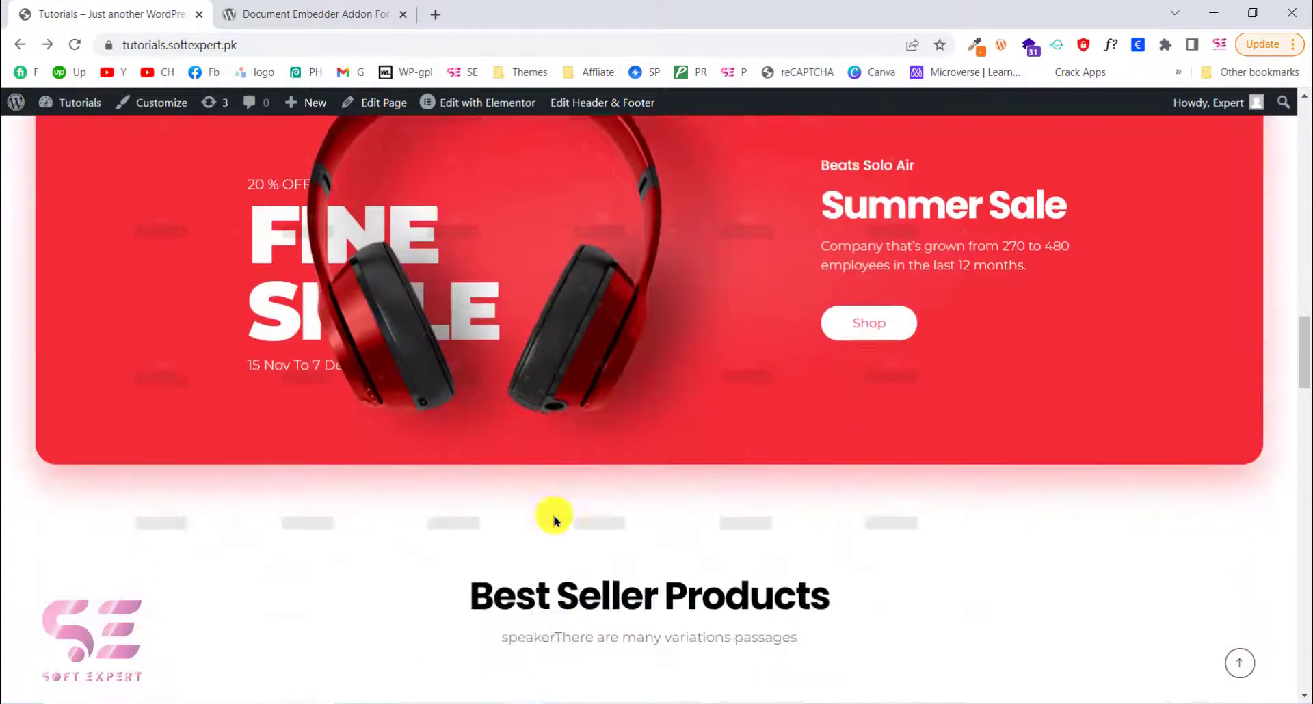
{"action": "scroll", "coordinate": [554, 521], "scroll_direction": "down", "scroll_amount": 2}
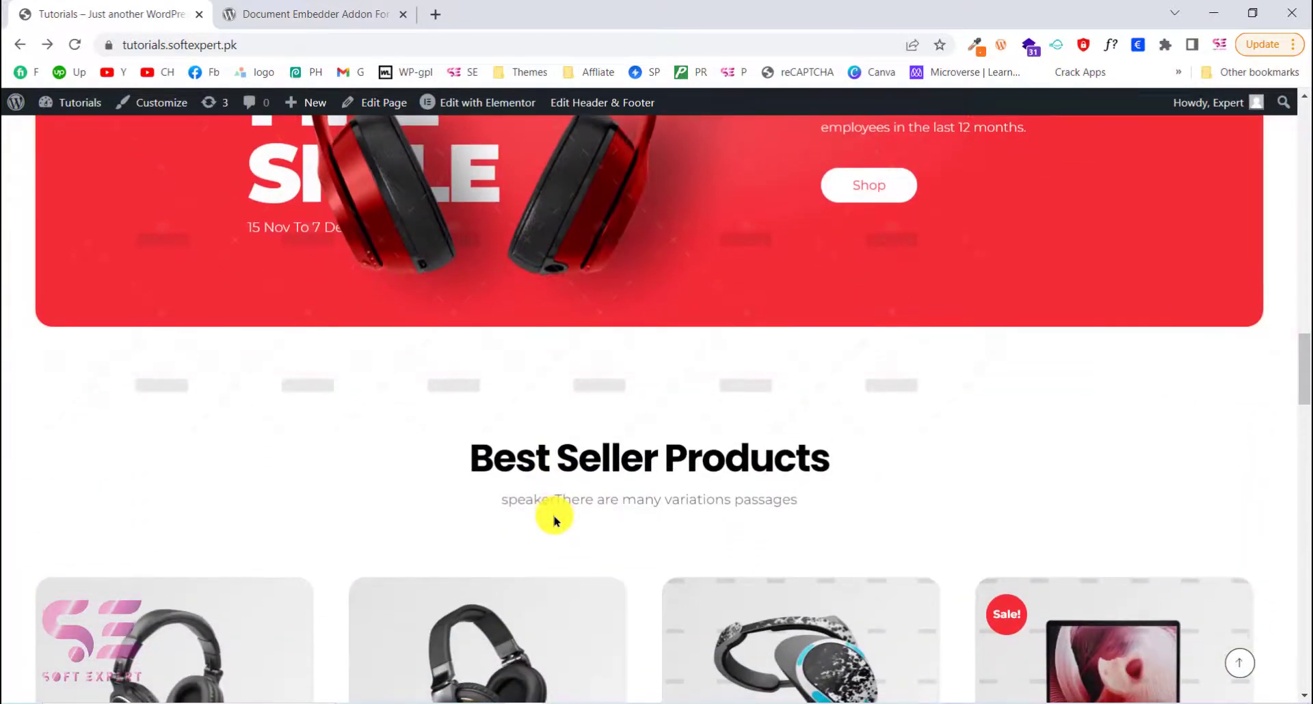
{"action": "scroll", "coordinate": [554, 521], "scroll_direction": "down", "scroll_amount": 8}
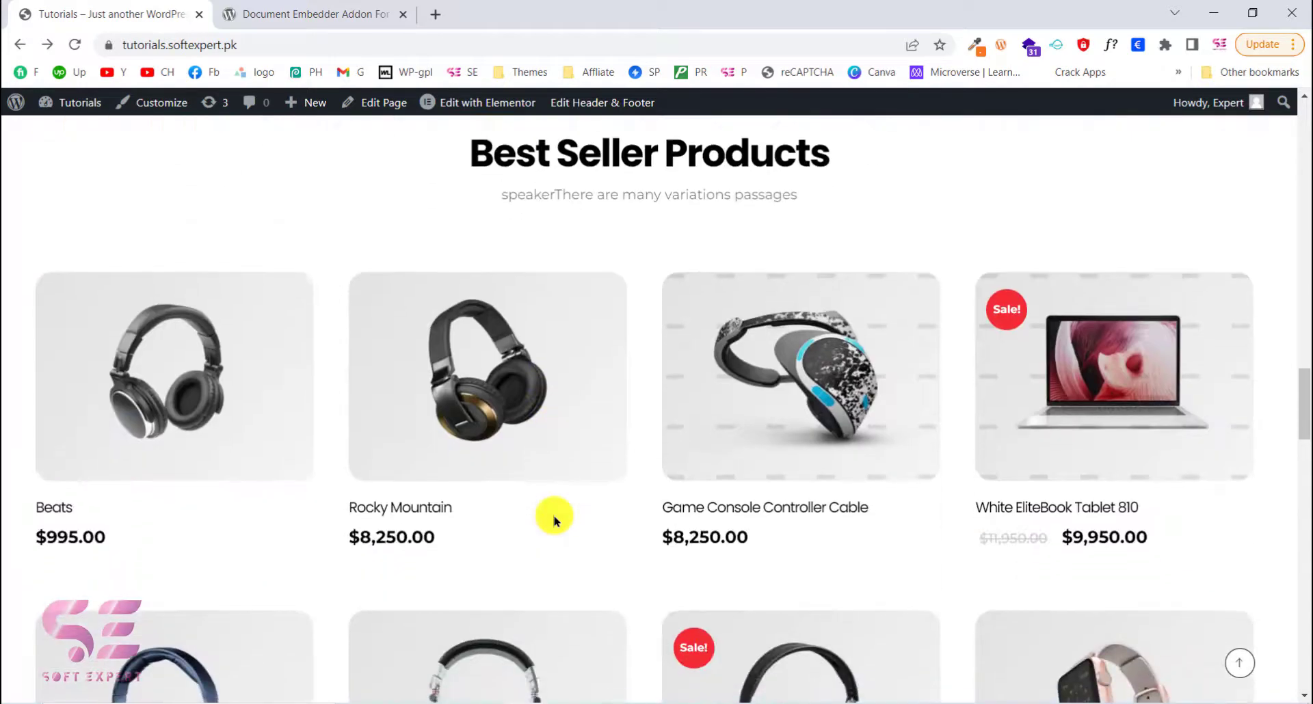
{"action": "scroll", "coordinate": [554, 521], "scroll_direction": "down", "scroll_amount": 2}
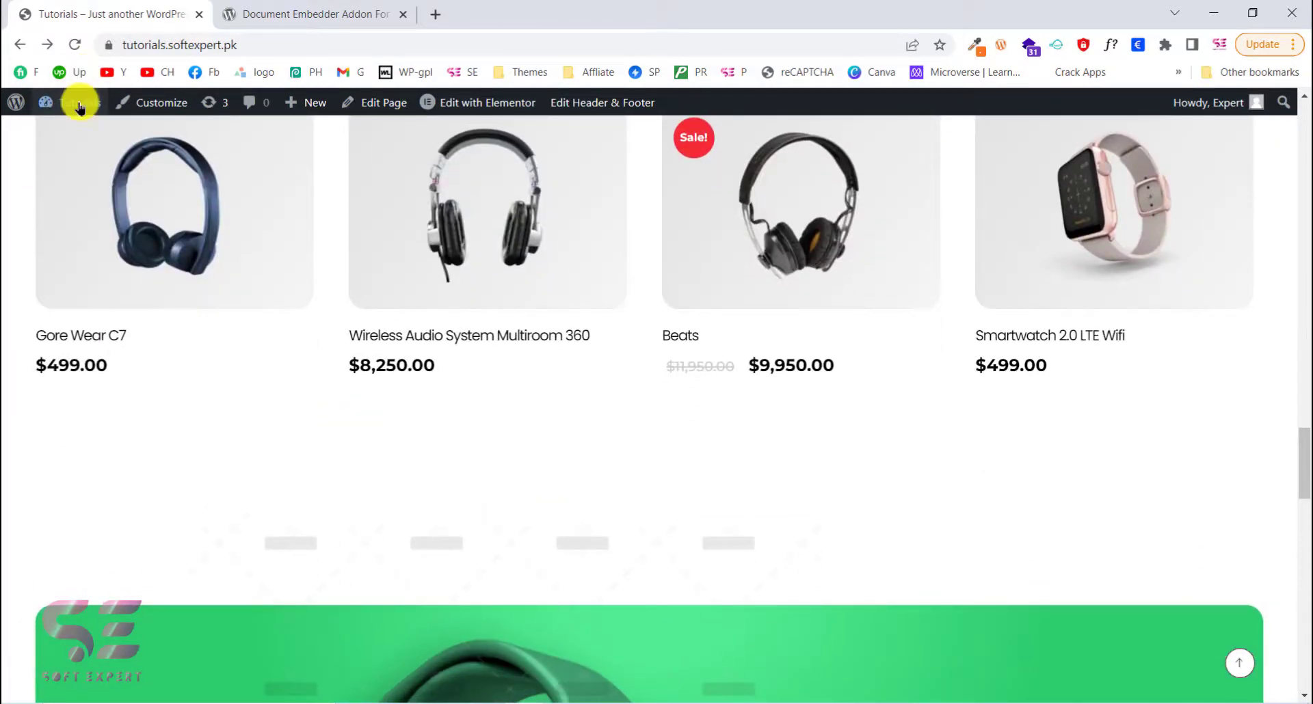
- Open the Elementor toggle page from the site's page list for editing with Elementor in a new tab
{"action": "mouse_move", "coordinate": [80, 102]}
{"action": "left_click", "coordinate": [80, 132]}
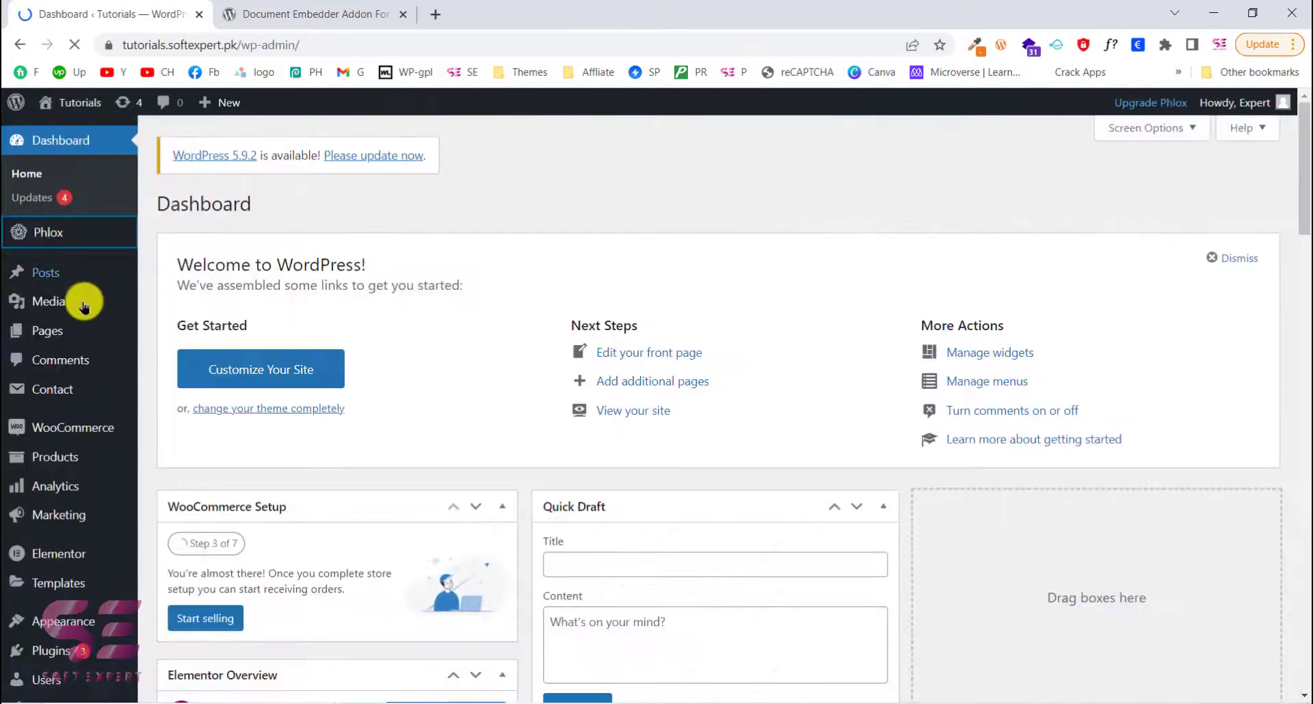
{"action": "mouse_move", "coordinate": [43, 331]}
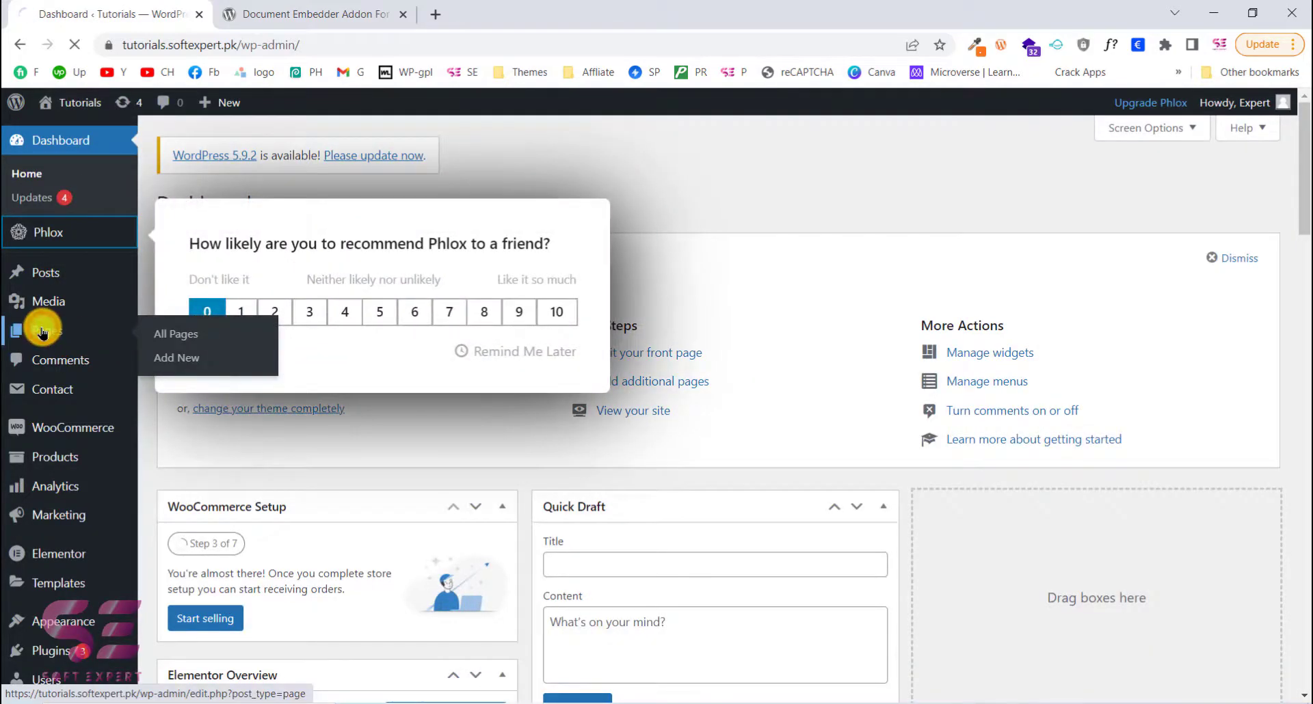
{"action": "left_click", "coordinate": [43, 332]}
{"action": "scroll", "coordinate": [351, 514], "scroll_direction": "down", "scroll_amount": 2}
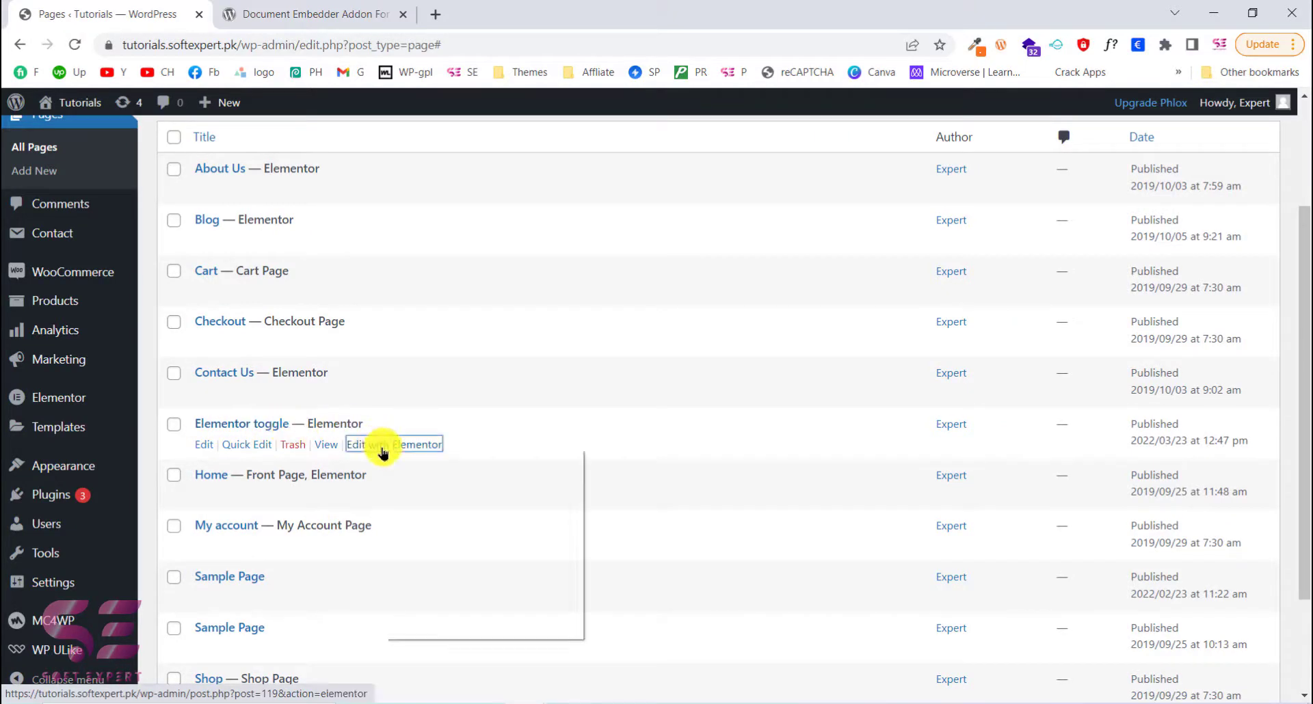
{"action": "left_click", "coordinate": [424, 467]}
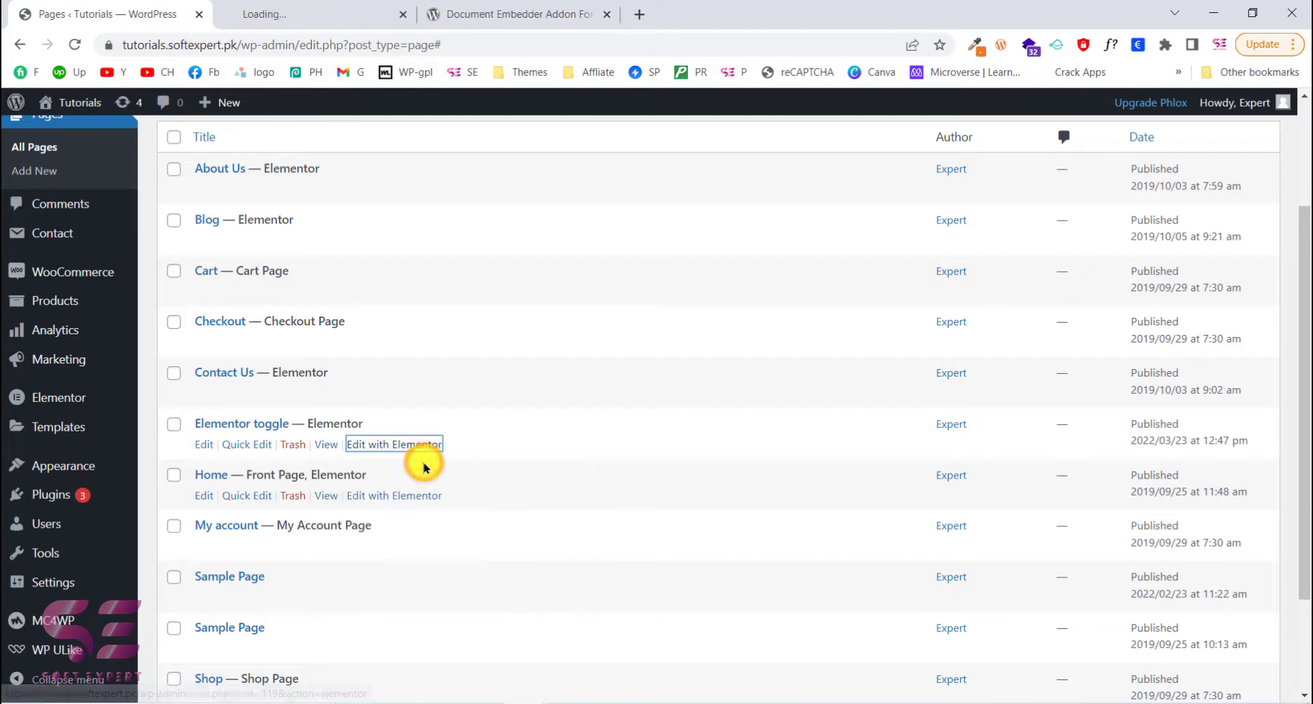
{"action": "left_click", "coordinate": [305, 7]}
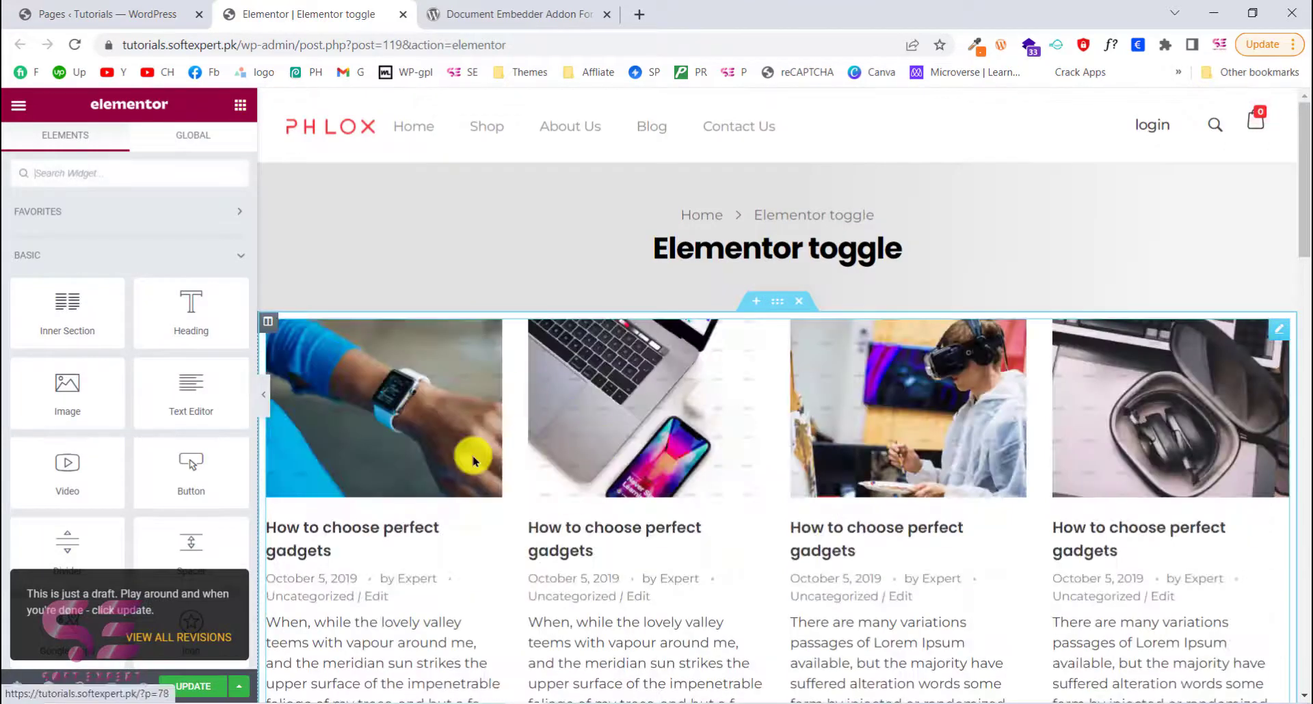
- Examine the Document Embedder Addon For Elementor plugin page, especially the supported document types in its feature list
{"action": "left_click", "coordinate": [475, 15]}
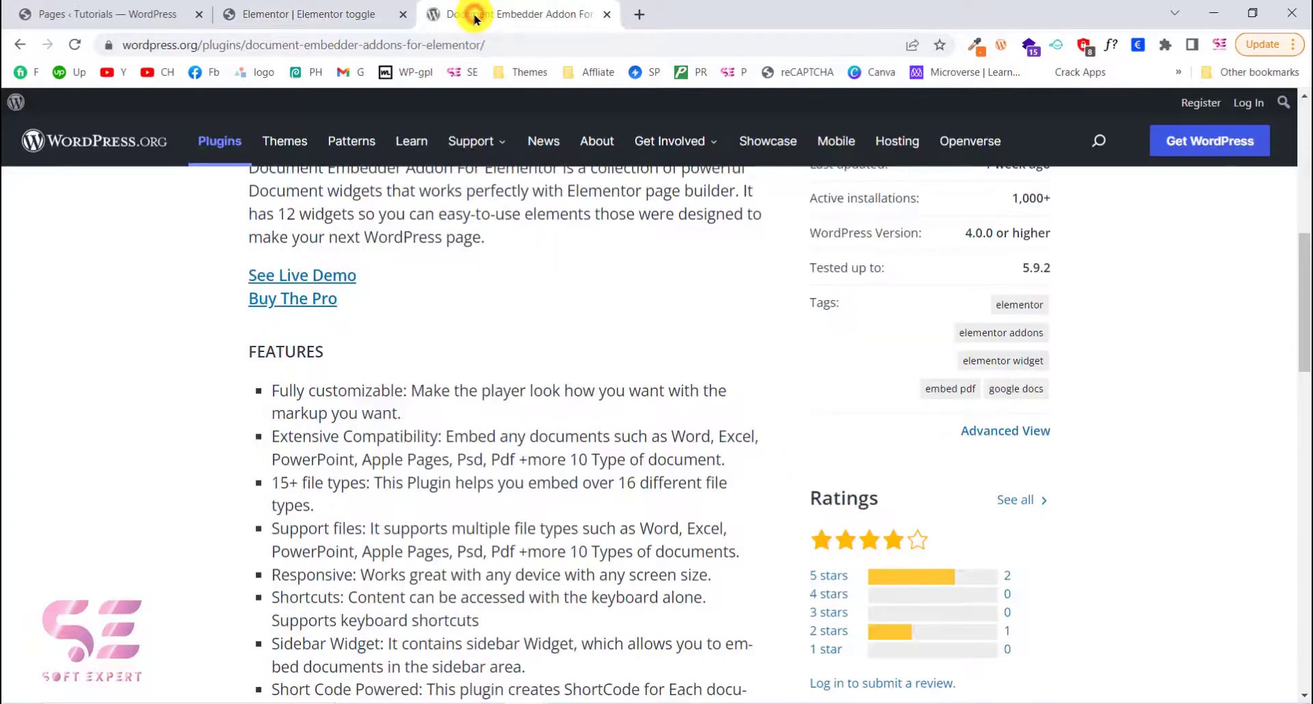
{"action": "scroll", "coordinate": [448, 533], "scroll_direction": "up", "scroll_amount": 10}
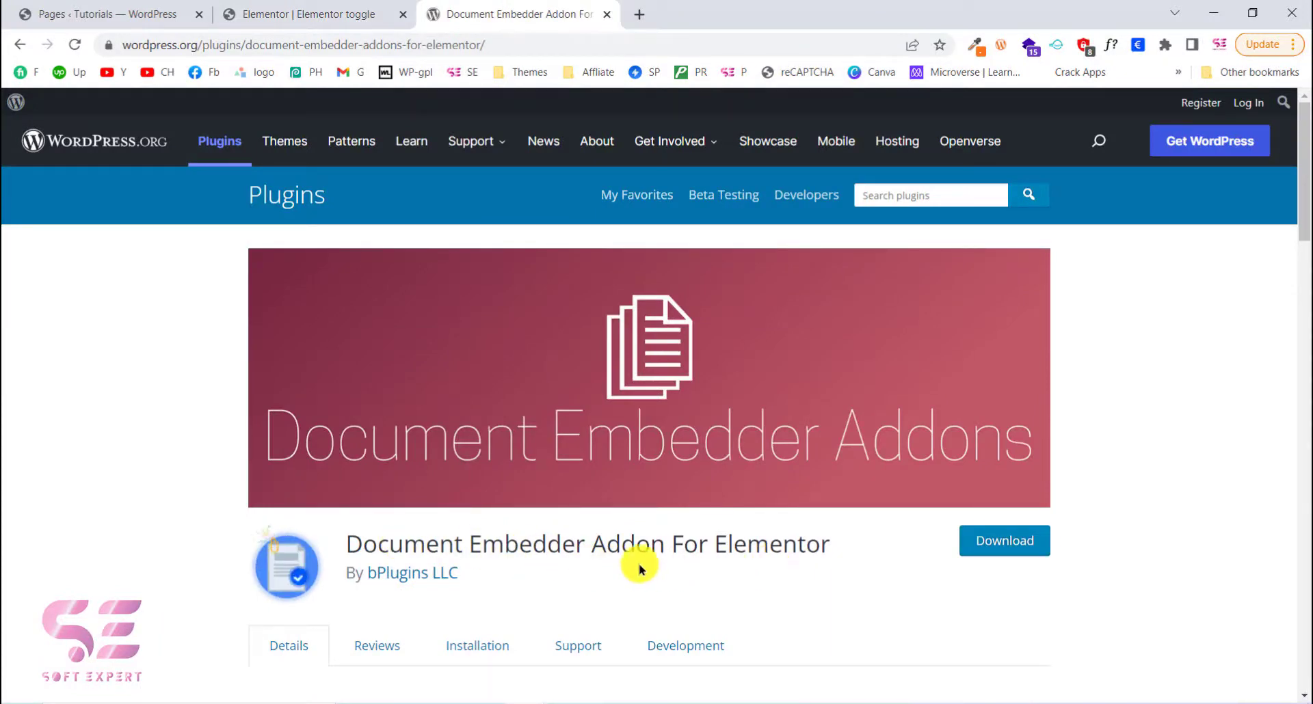
{"action": "scroll", "coordinate": [559, 546], "scroll_direction": "down", "scroll_amount": 7}
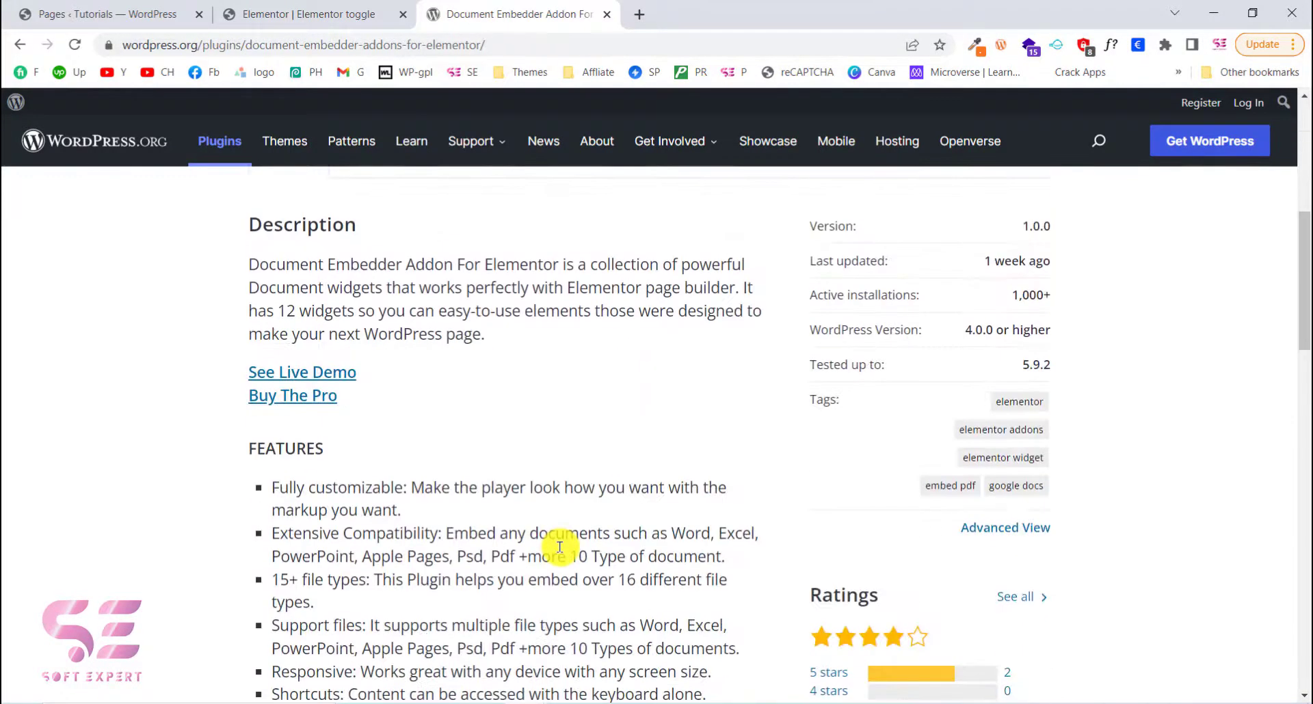
{"action": "scroll", "coordinate": [559, 546], "scroll_direction": "down", "scroll_amount": 2}
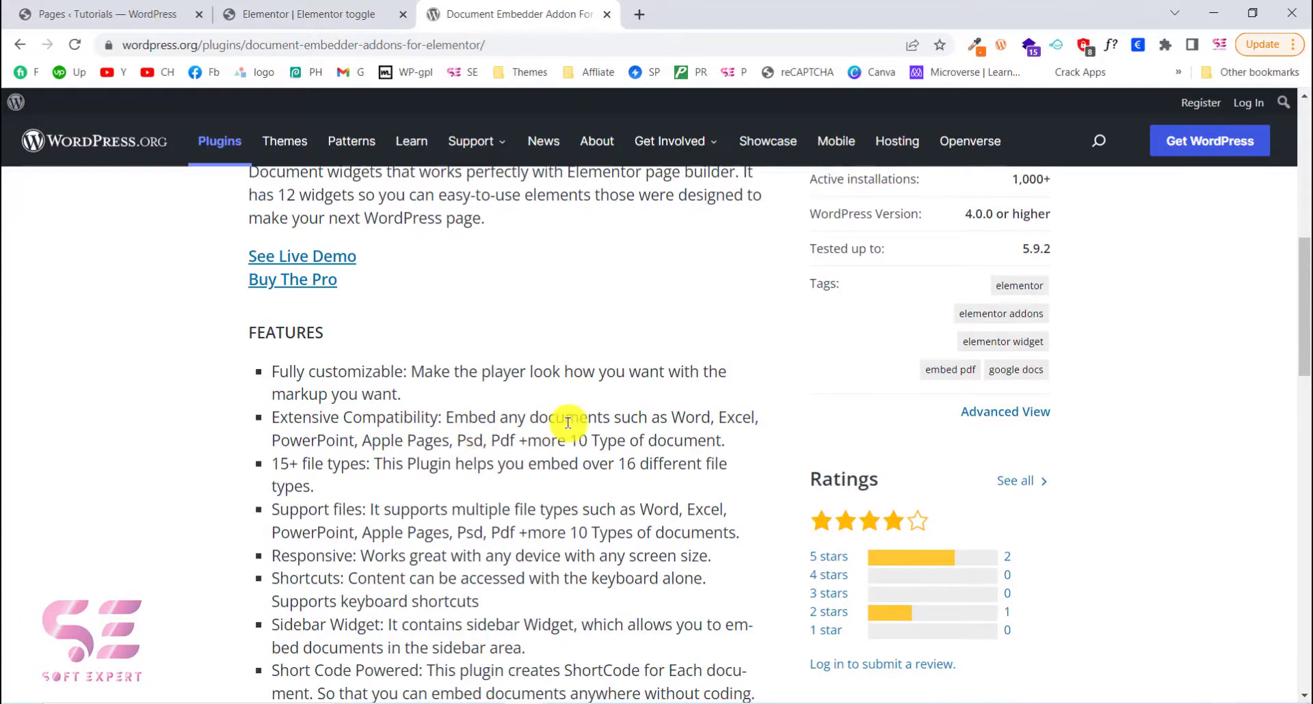
{"action": "left_click_drag", "start_coordinate": [426, 443], "coordinate": [619, 443]}
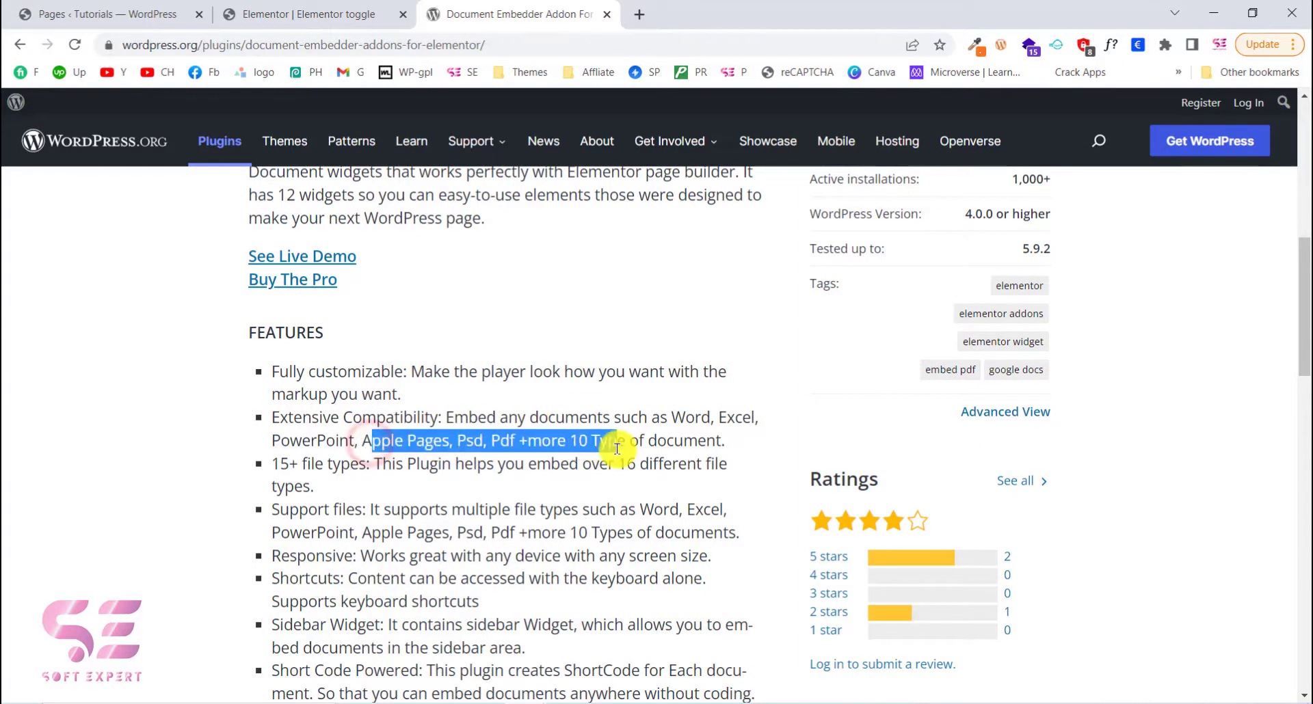
{"action": "left_click", "coordinate": [615, 446]}
- Copy the plugin name "Document Embedder Addon For Elementor" from the plugin page heading
{"action": "scroll", "coordinate": [615, 445], "scroll_direction": "up", "scroll_amount": 10}
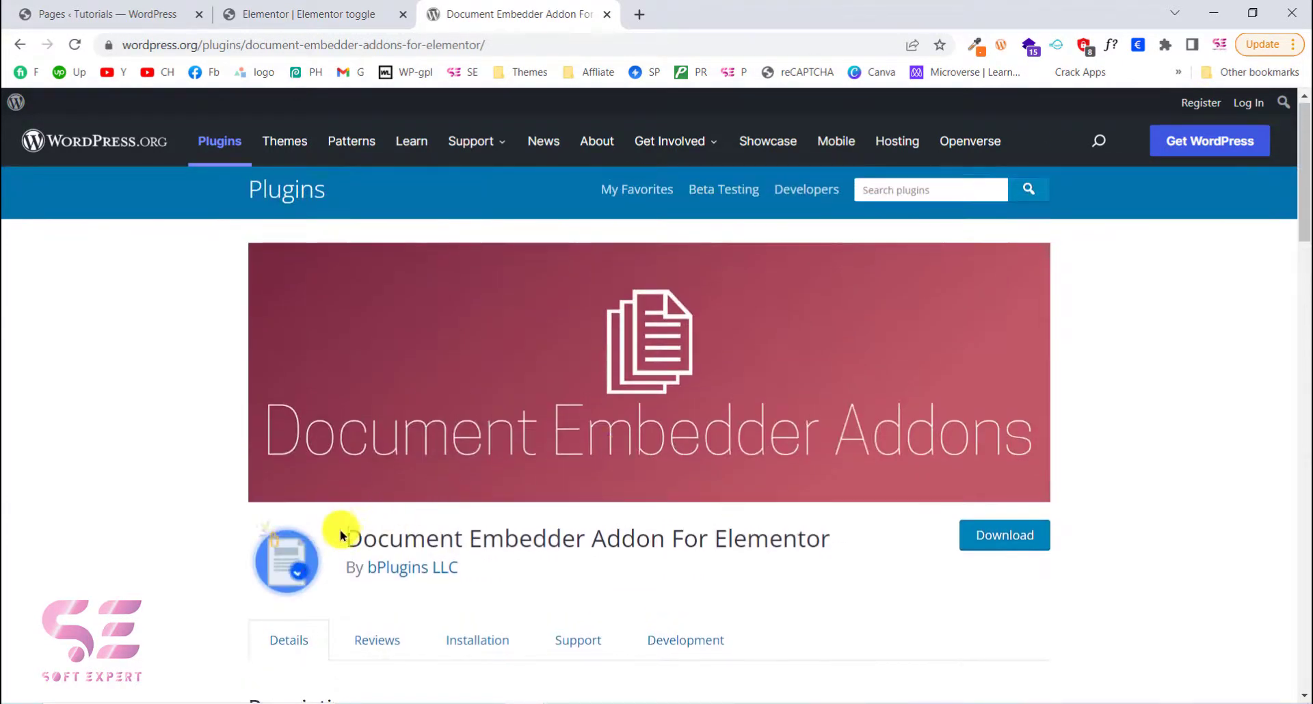
{"action": "left_click_drag", "start_coordinate": [350, 536], "coordinate": [841, 541]}
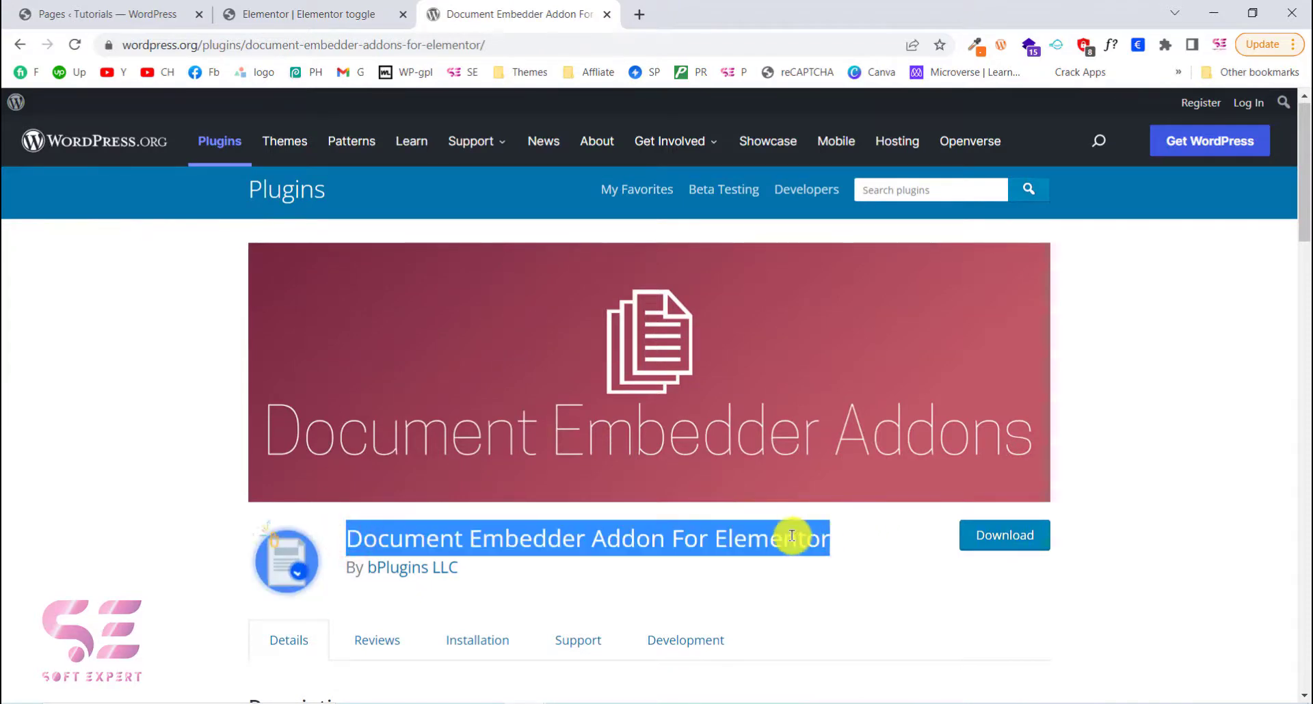
{"action": "right_click", "coordinate": [792, 536]}
{"action": "left_click", "coordinate": [831, 549]}
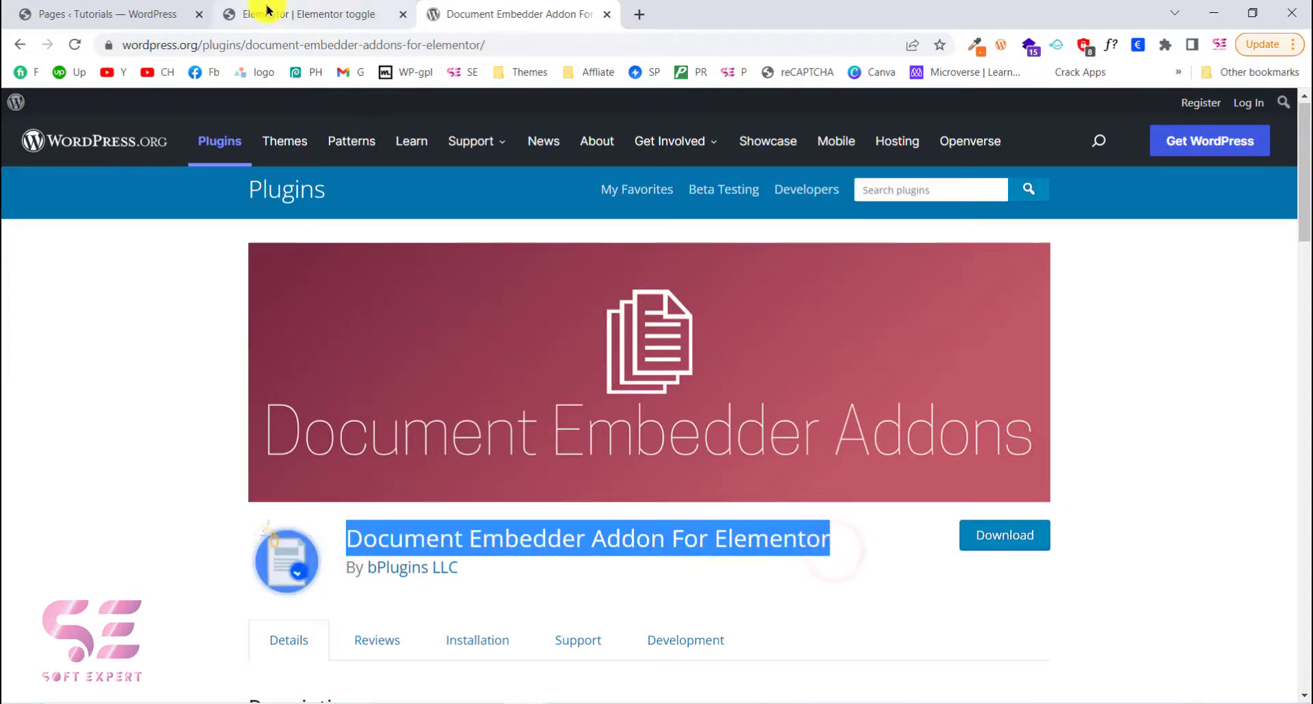
- Search the site's new plugins for "Document Embedder Addon For Elementor", then install and activate it
{"action": "left_click", "coordinate": [173, 5]}
{"action": "mouse_move", "coordinate": [106, 499]}
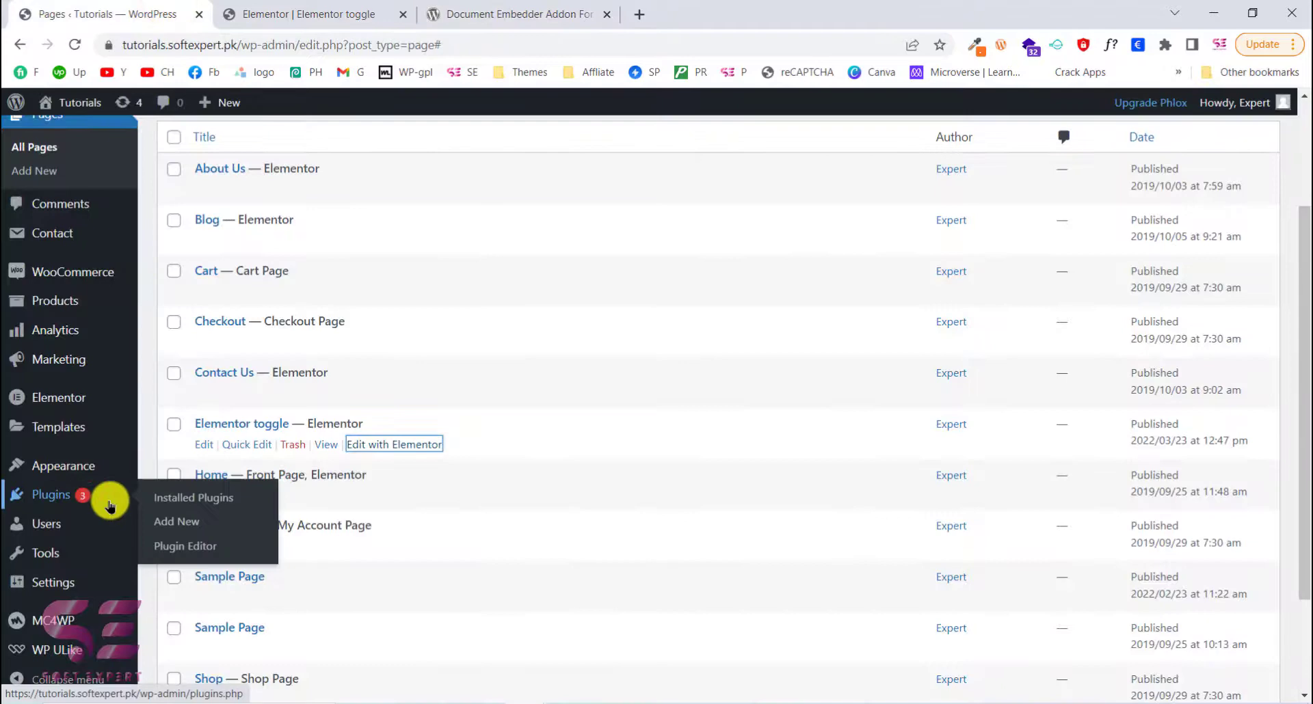
{"action": "left_click", "coordinate": [162, 534]}
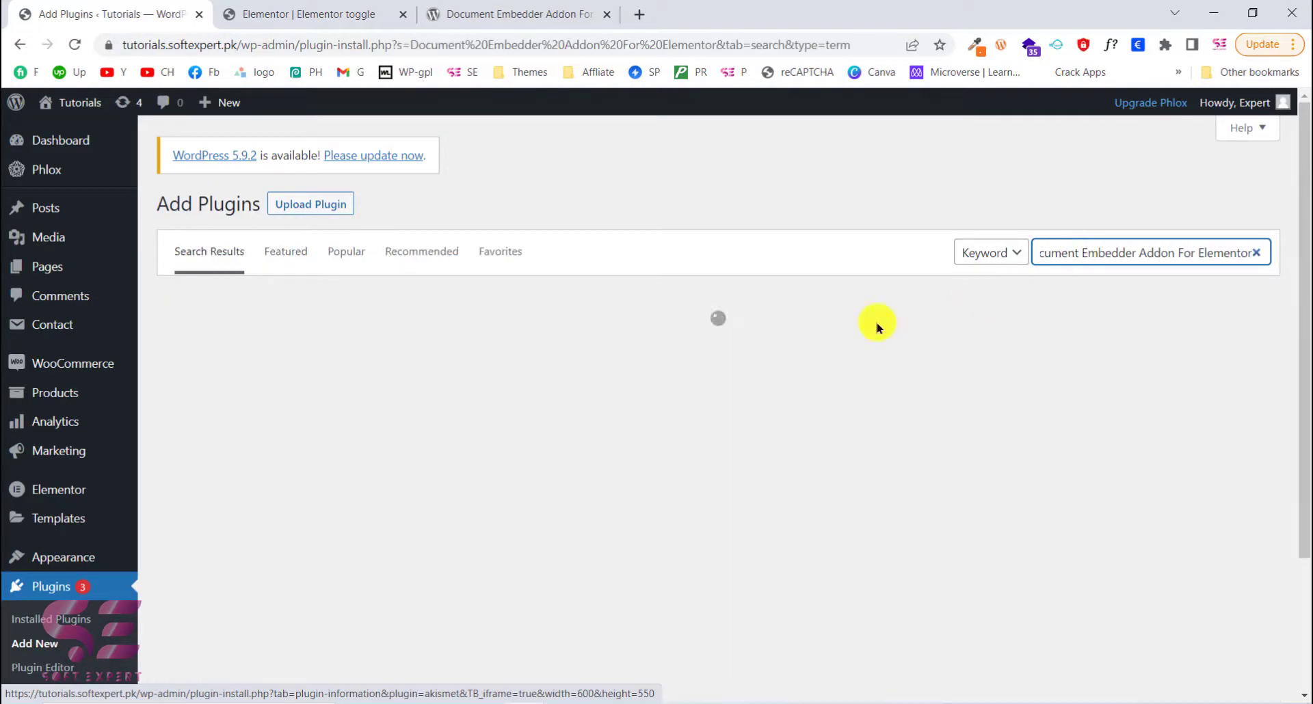
{"action": "left_click", "coordinate": [682, 356]}
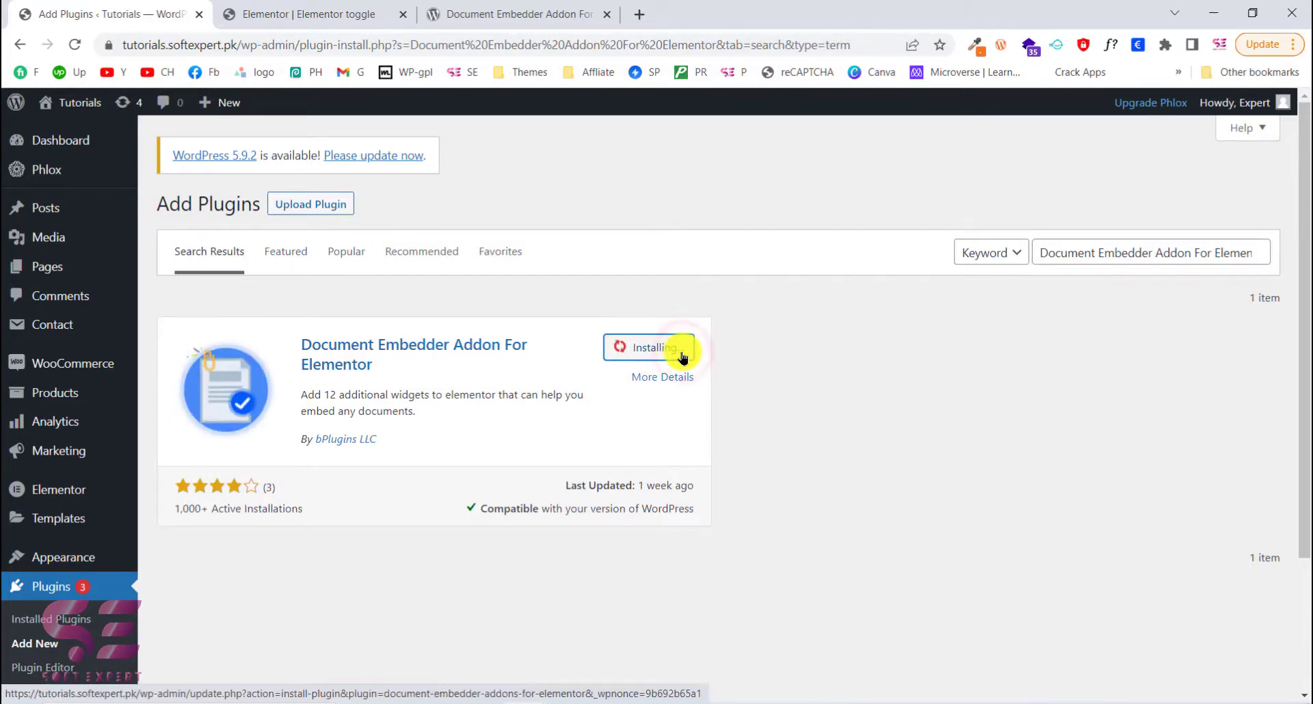
{"action": "left_click", "coordinate": [681, 356]}
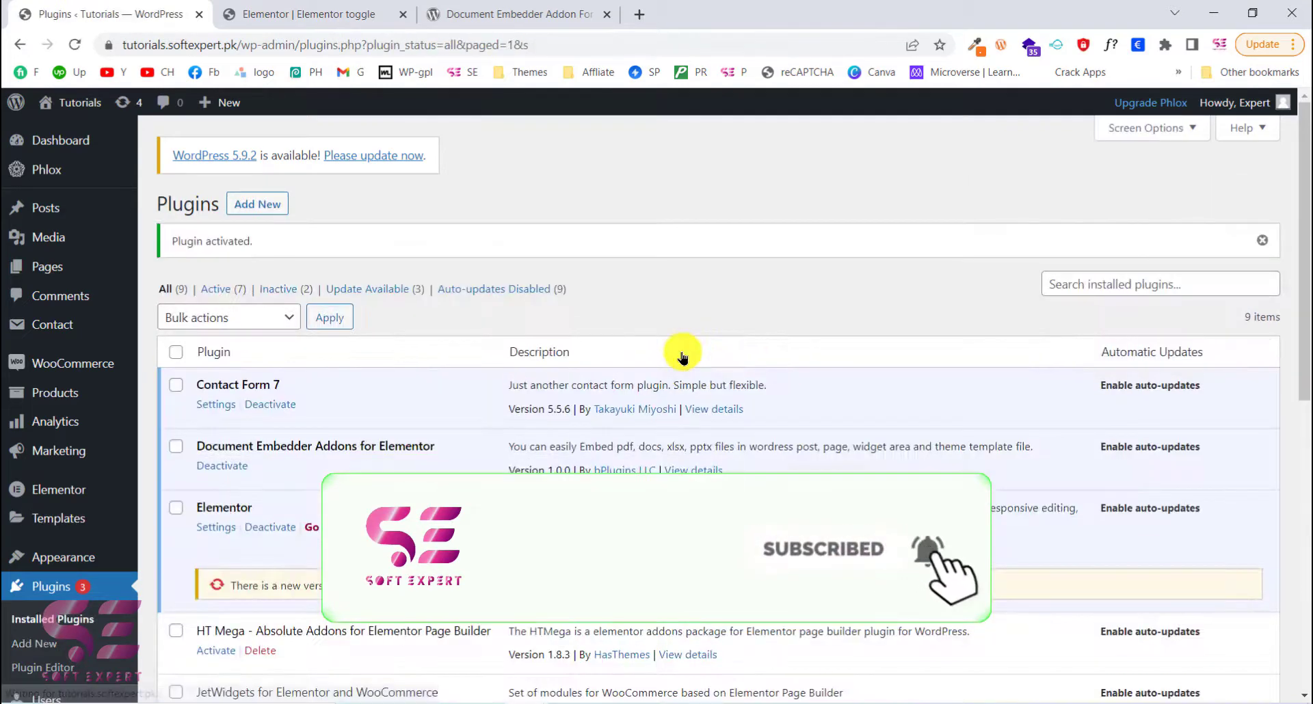
{"action": "scroll", "coordinate": [381, 536], "scroll_direction": "down", "scroll_amount": 7}
{"action": "scroll", "coordinate": [335, 534], "scroll_direction": "up", "scroll_amount": 4}
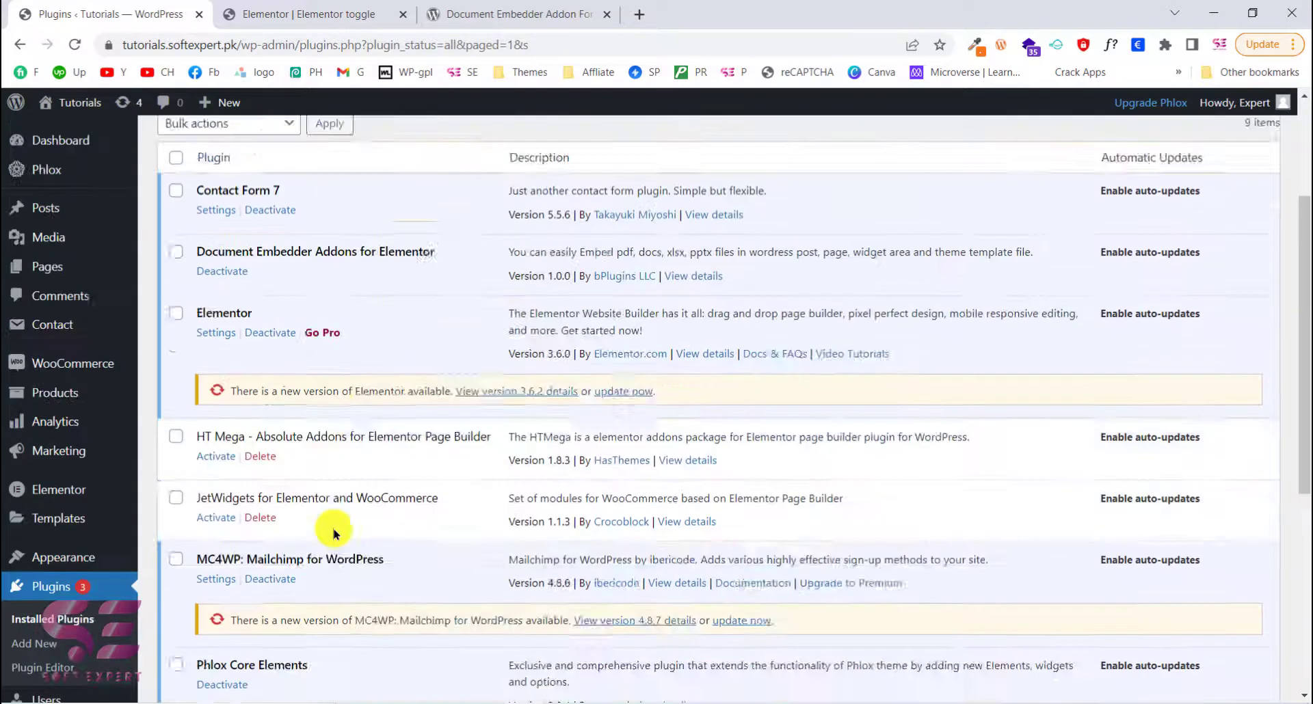
- Return to the Elementor toggle page in the editor and delete its posts section and the heading and menu section below it
{"action": "scroll", "coordinate": [335, 533], "scroll_direction": "up", "scroll_amount": 3}
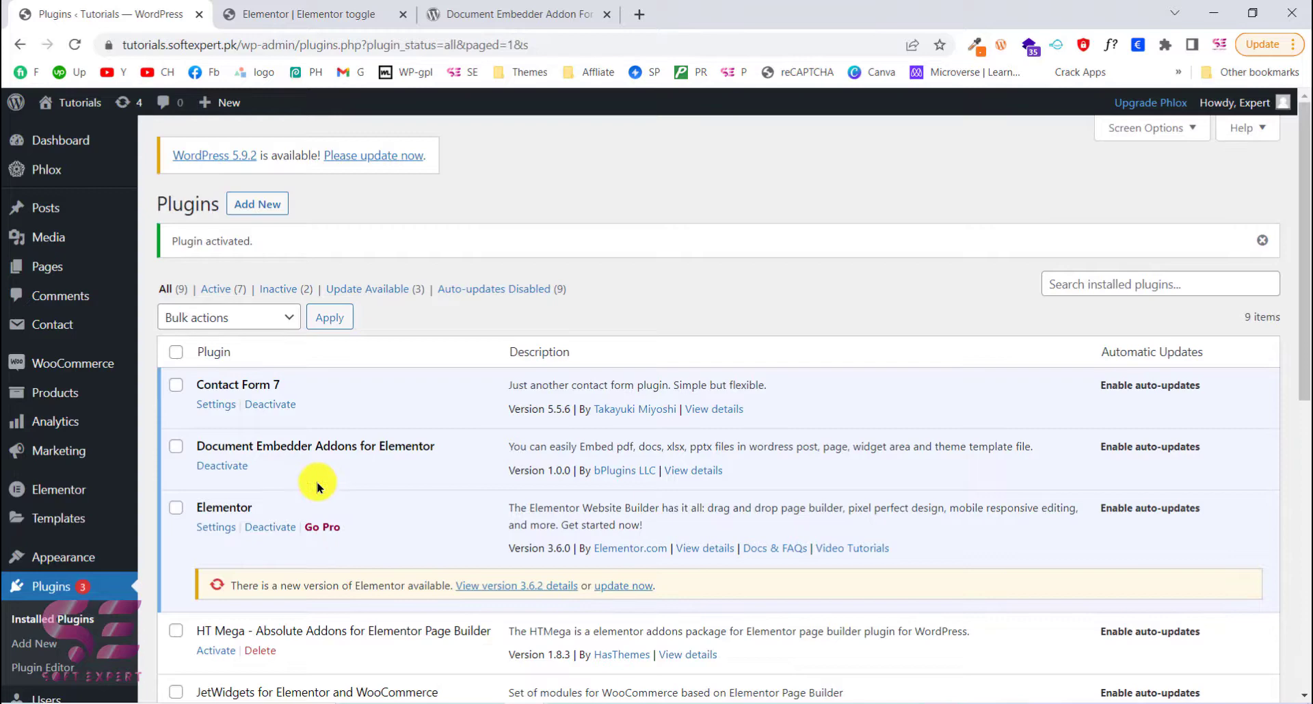
{"action": "left_click", "coordinate": [299, 15]}
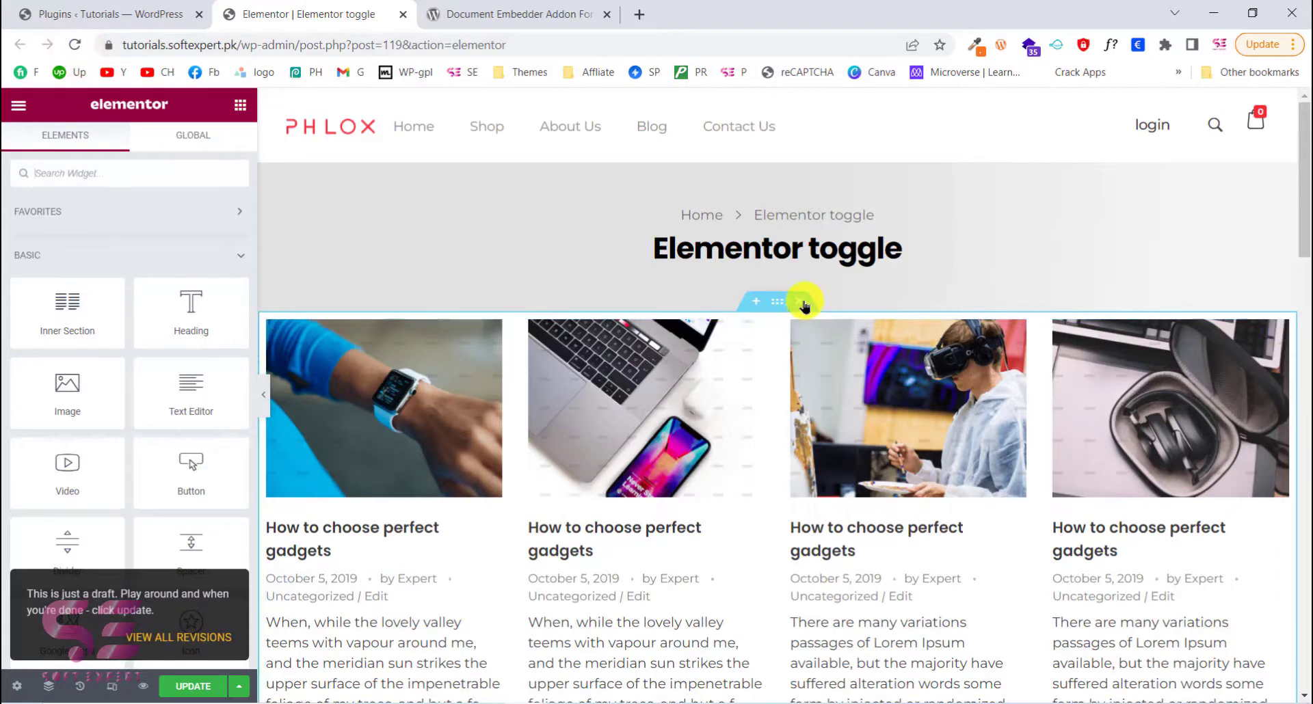
{"action": "left_click", "coordinate": [804, 302]}
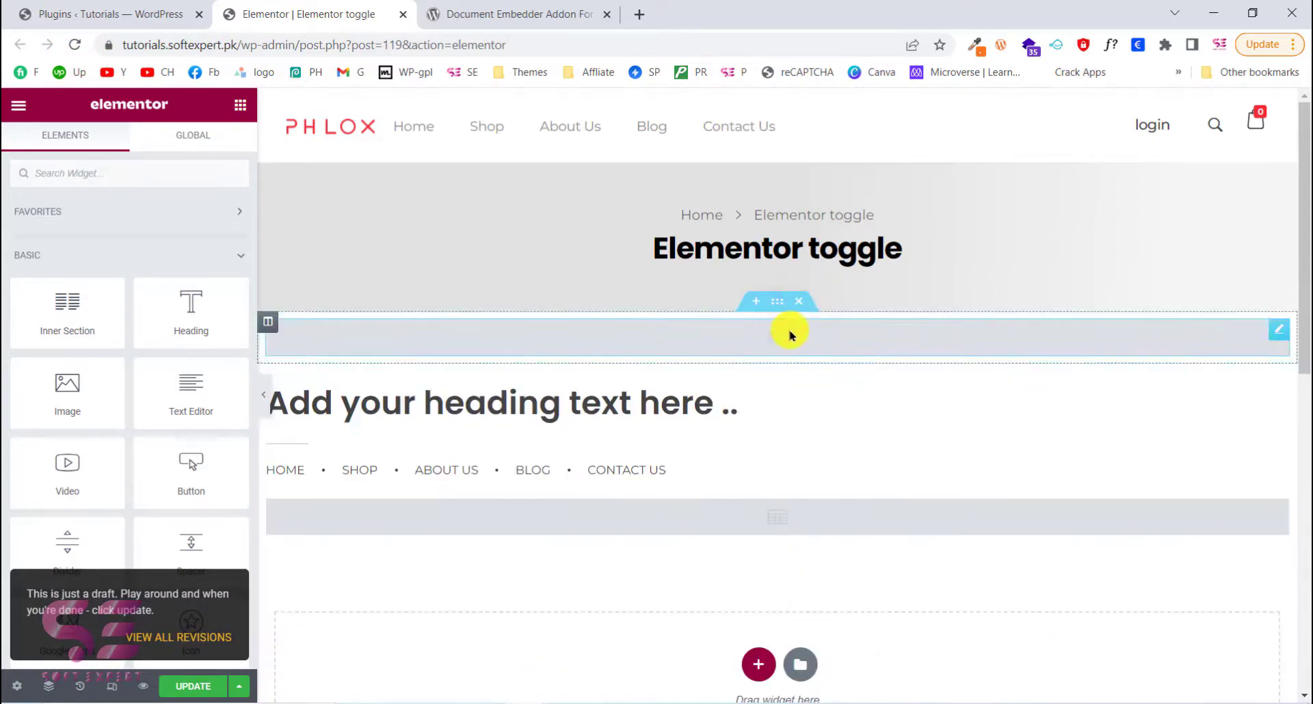
{"action": "left_click", "coordinate": [801, 302]}
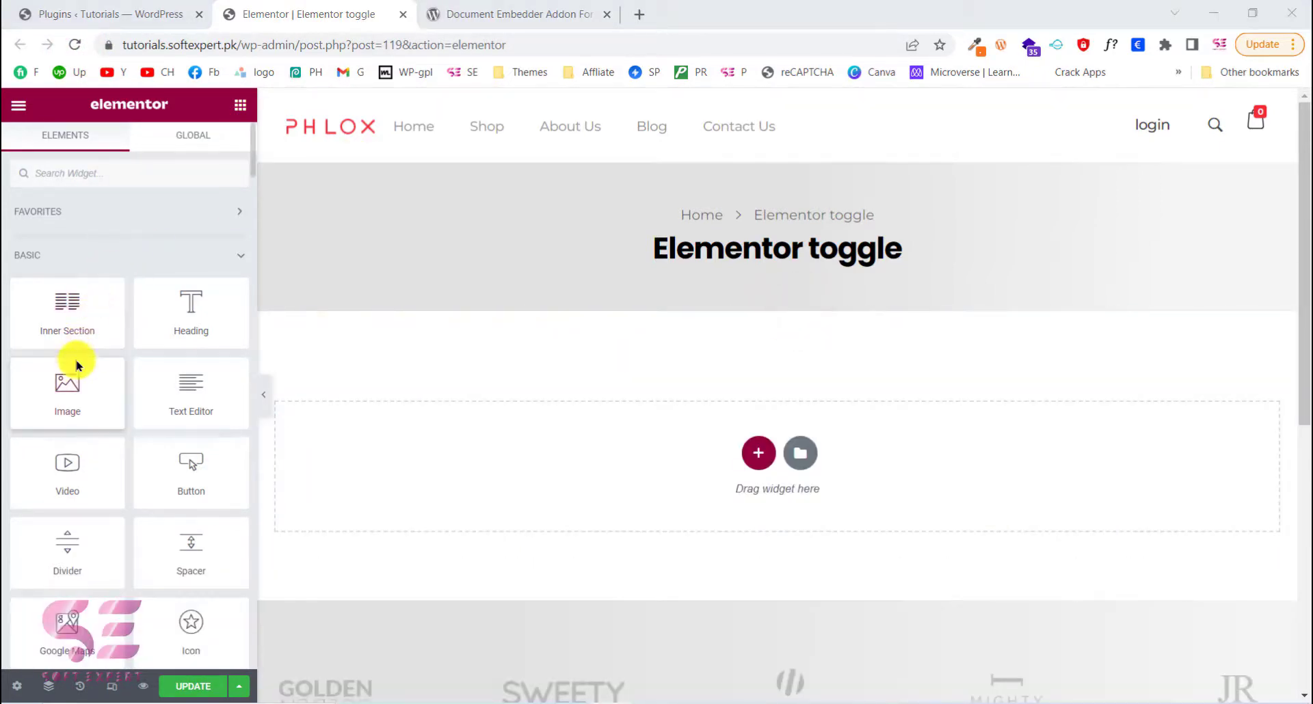
- Collapse the Pro and General widget categories and look through the document widgets in the B Addon category
{"action": "scroll", "coordinate": [71, 364], "scroll_direction": "down", "scroll_amount": 5}
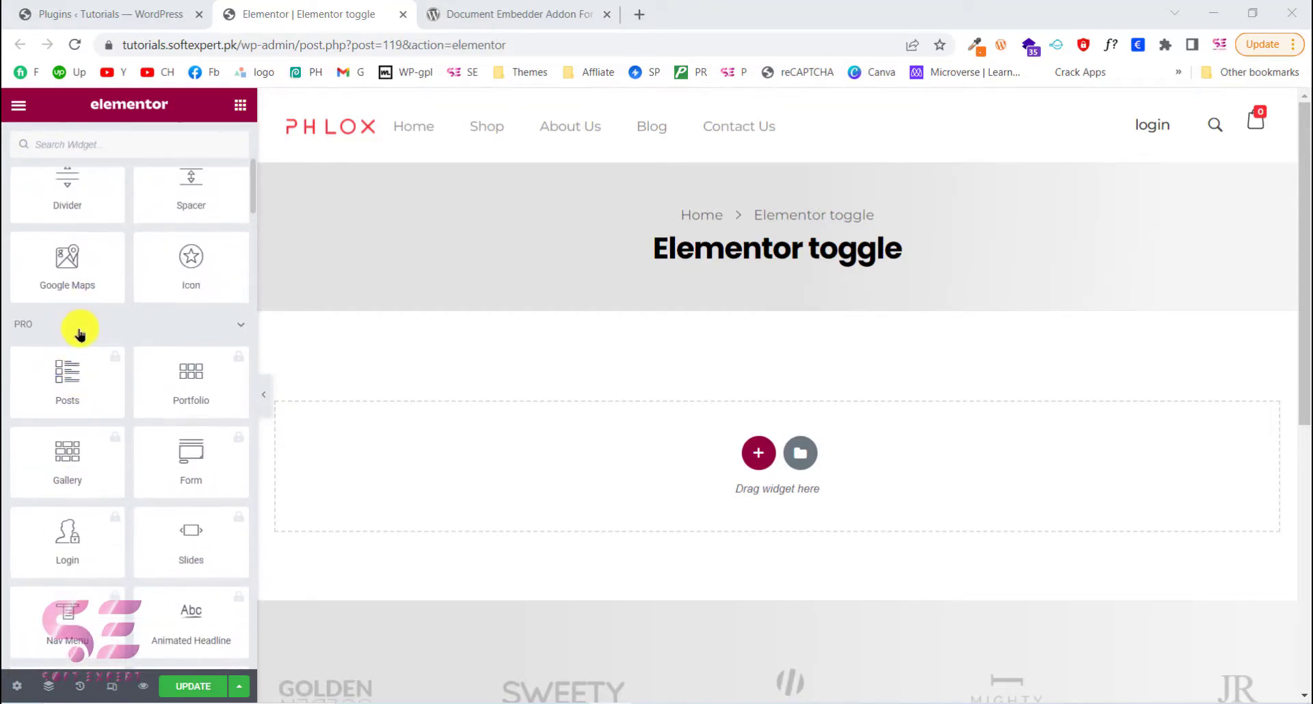
{"action": "left_click", "coordinate": [79, 330]}
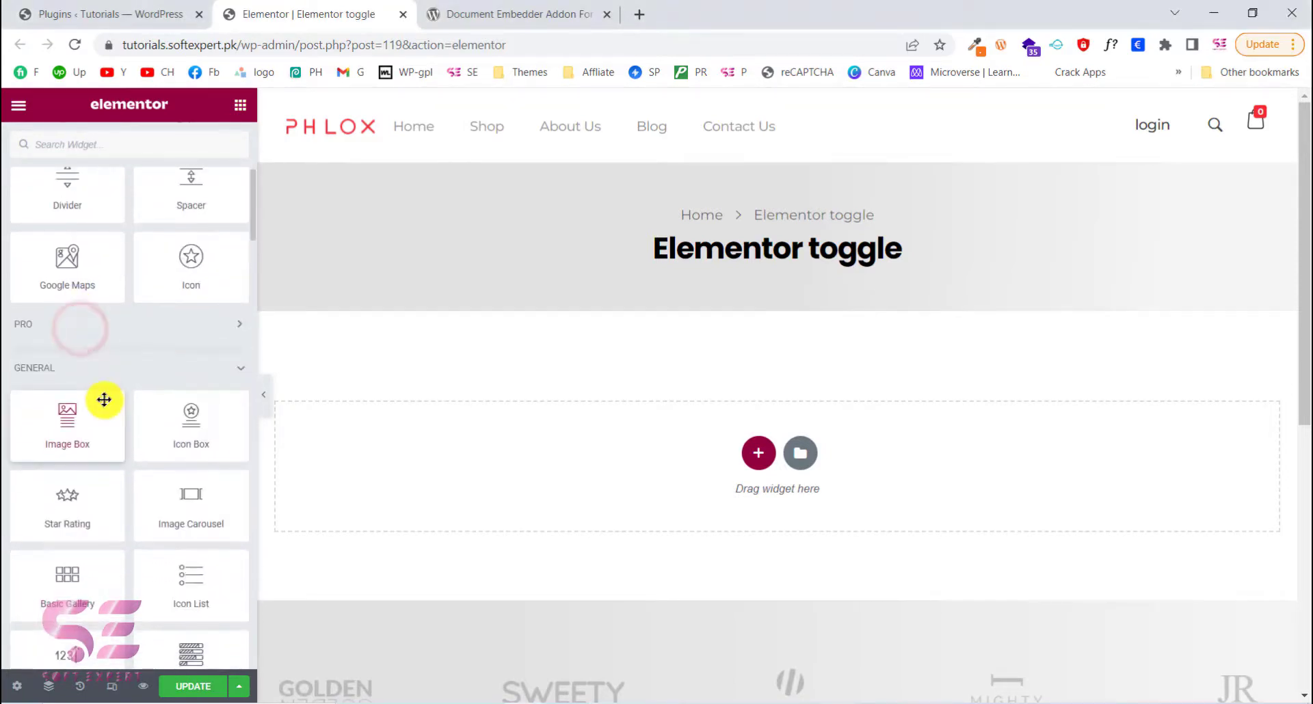
{"action": "left_click", "coordinate": [151, 374]}
{"action": "scroll", "coordinate": [152, 362], "scroll_direction": "down", "scroll_amount": 5}
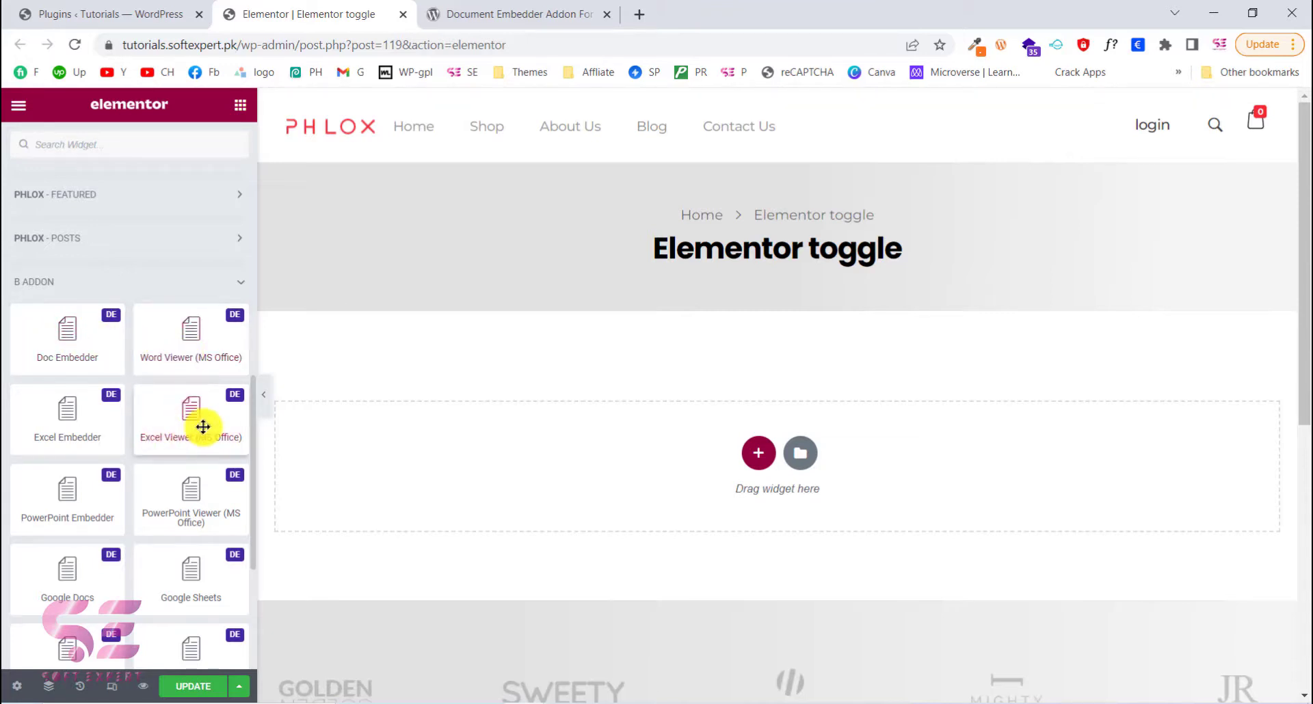
{"action": "scroll", "coordinate": [109, 474], "scroll_direction": "down", "scroll_amount": 2}
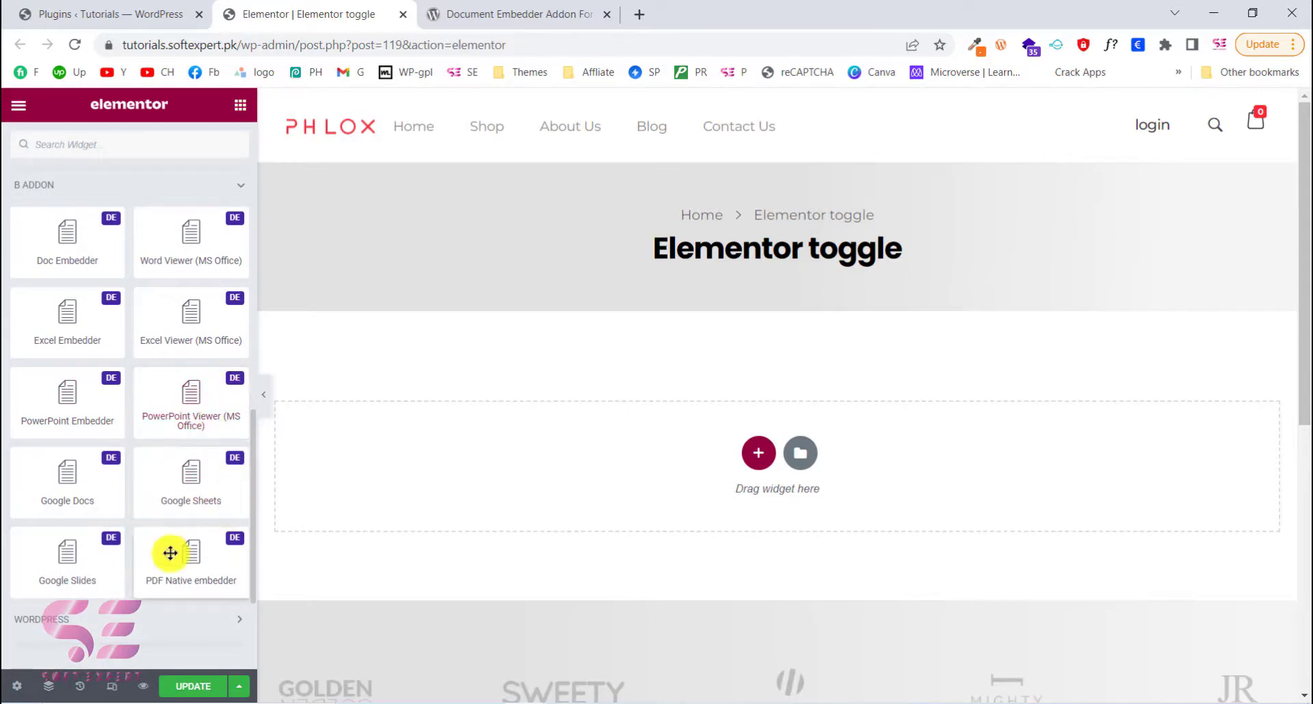
{"action": "scroll", "coordinate": [117, 478], "scroll_direction": "up", "scroll_amount": 1}
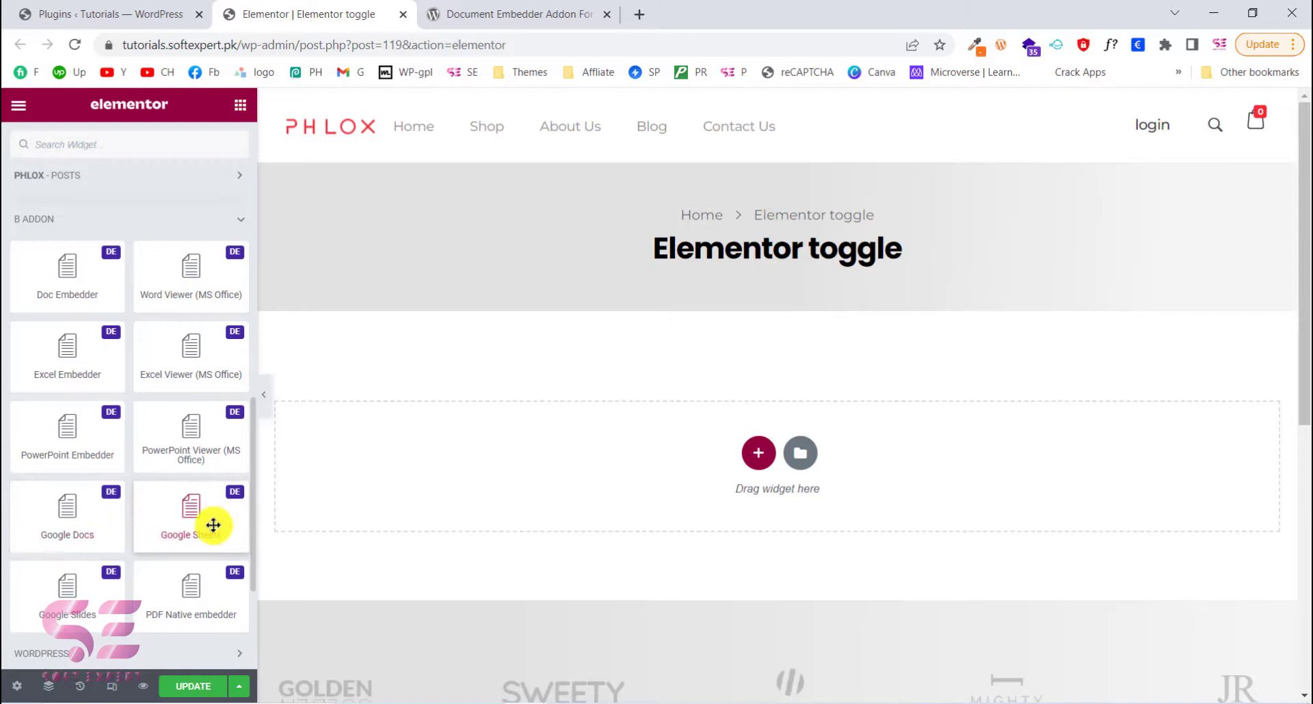
{"action": "scroll", "coordinate": [183, 553], "scroll_direction": "up", "scroll_amount": 2}
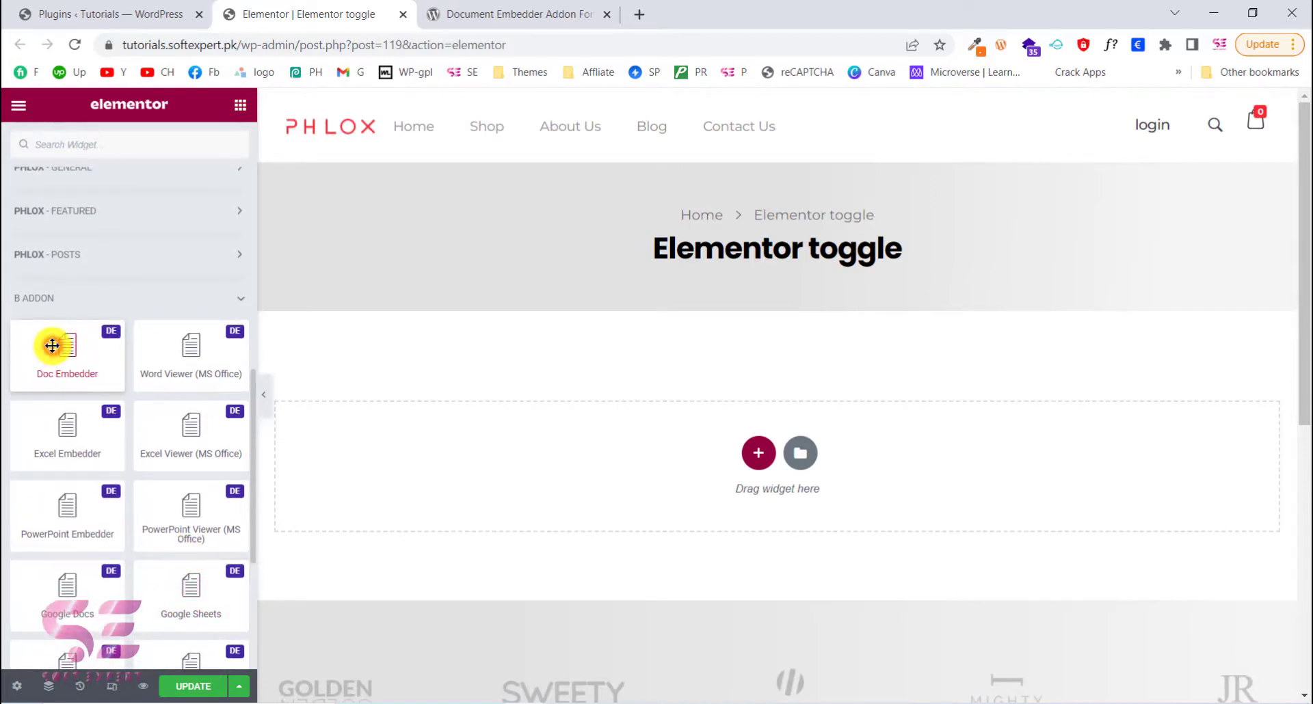
- Add a Doc Embedder widget to the empty page, upload the CV Word document from the Soft Expert folder and insert it
{"action": "left_click_drag", "start_coordinate": [53, 345], "coordinate": [362, 425]}
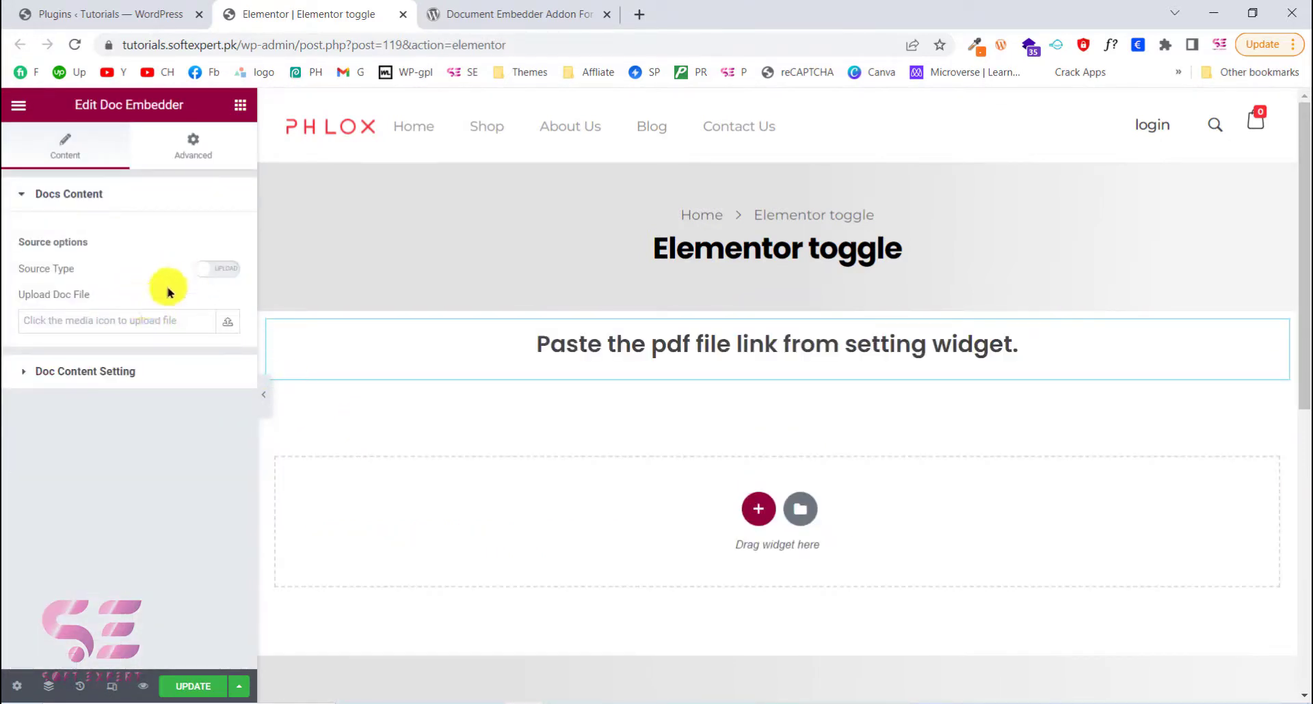
{"action": "left_click", "coordinate": [171, 323]}
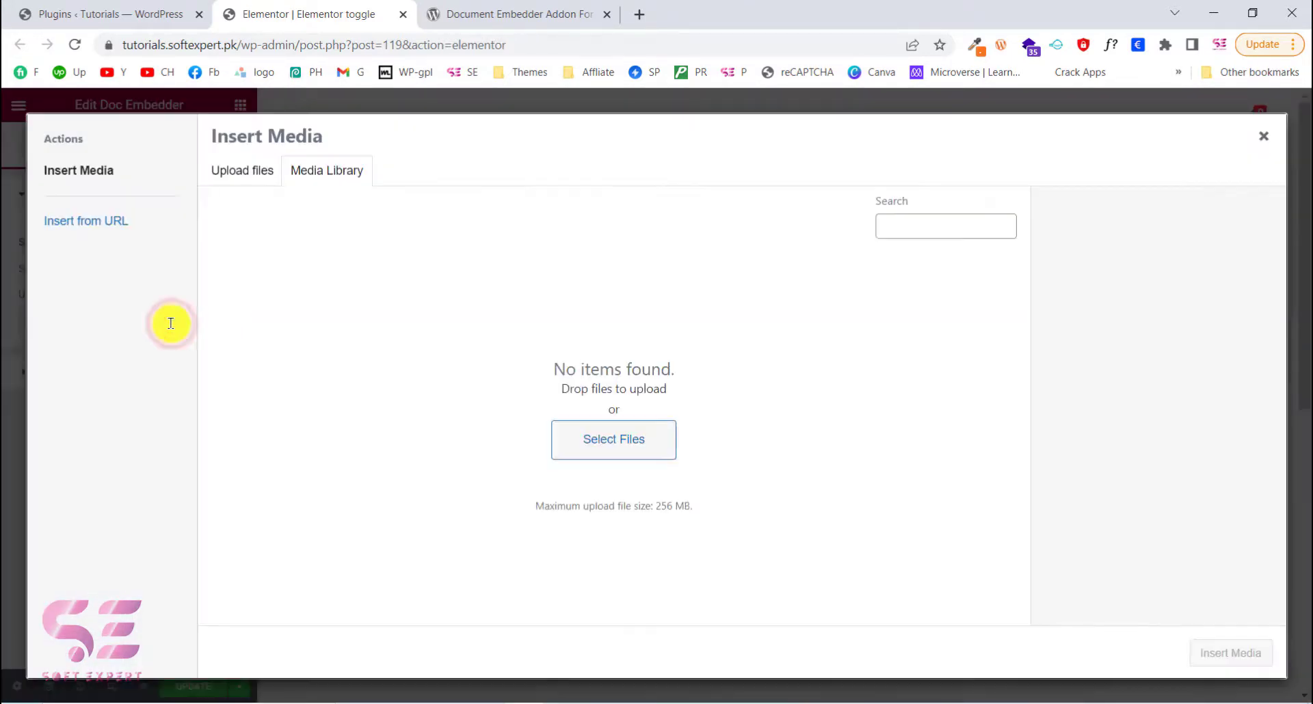
{"action": "key", "text": "alt+Tab"}
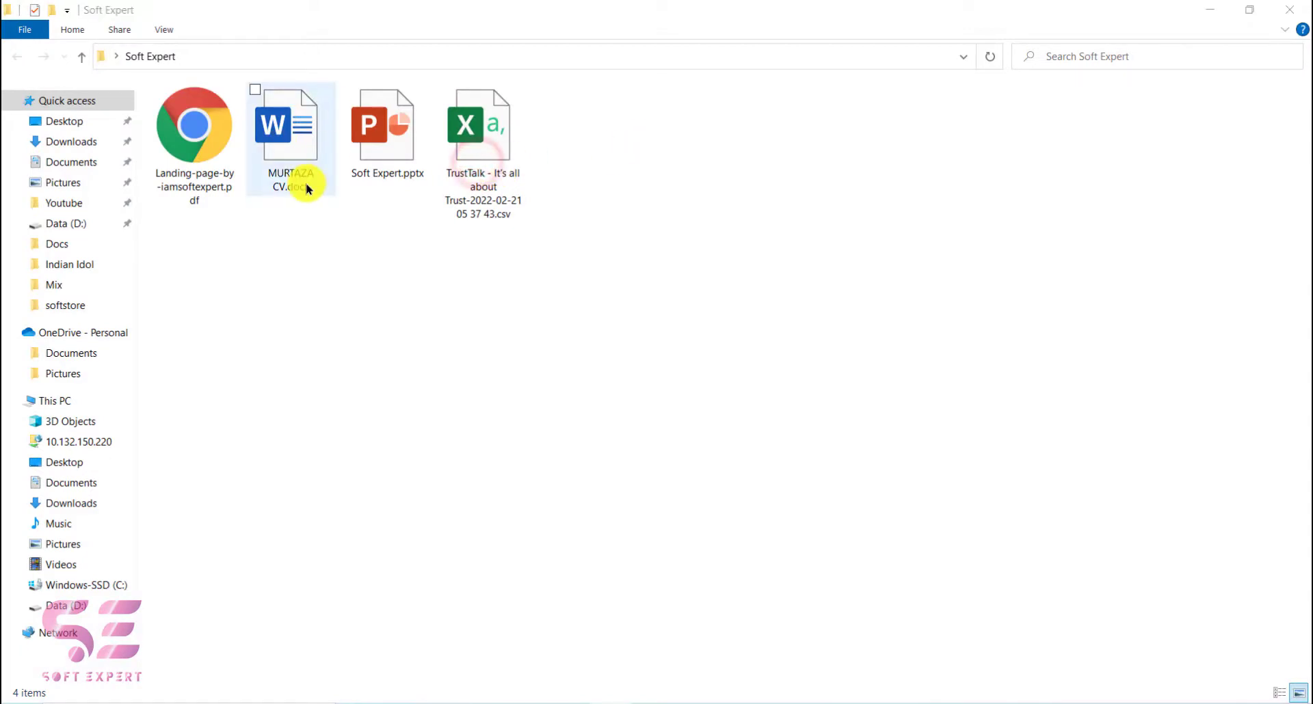
{"action": "left_click", "coordinate": [1244, 11]}
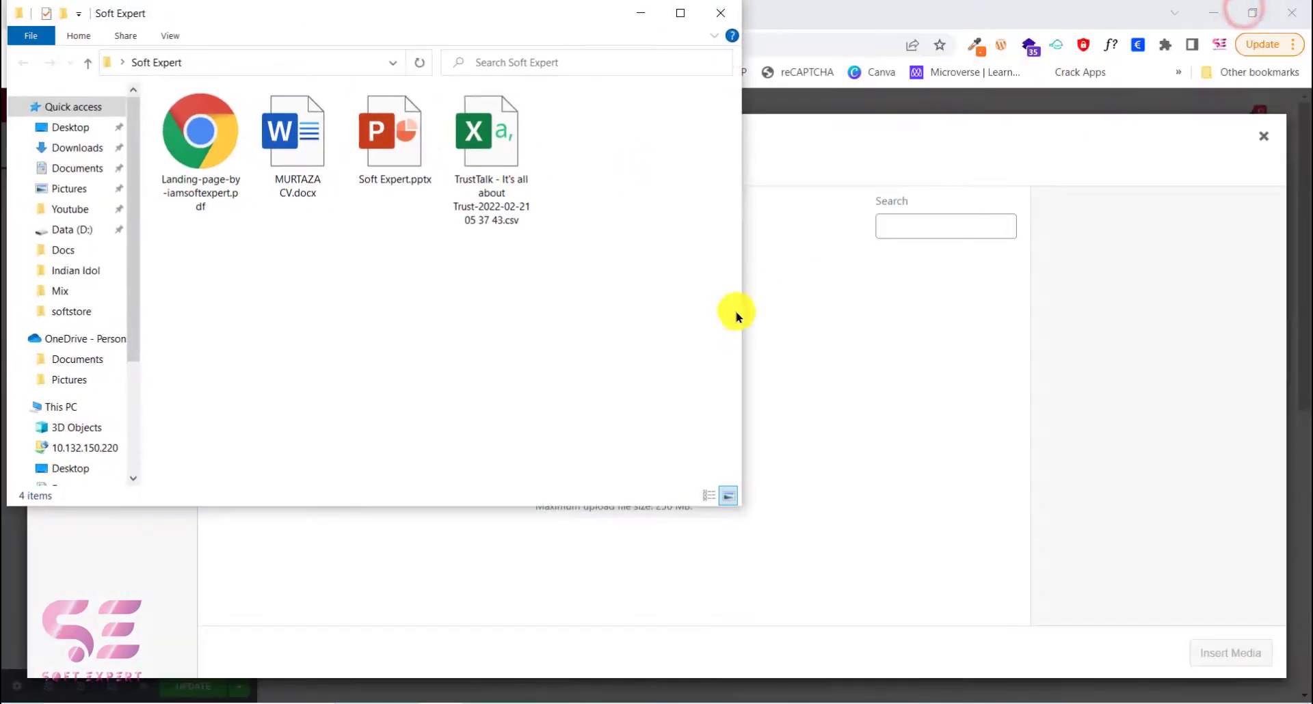
{"action": "left_click_drag", "start_coordinate": [296, 145], "coordinate": [825, 460]}
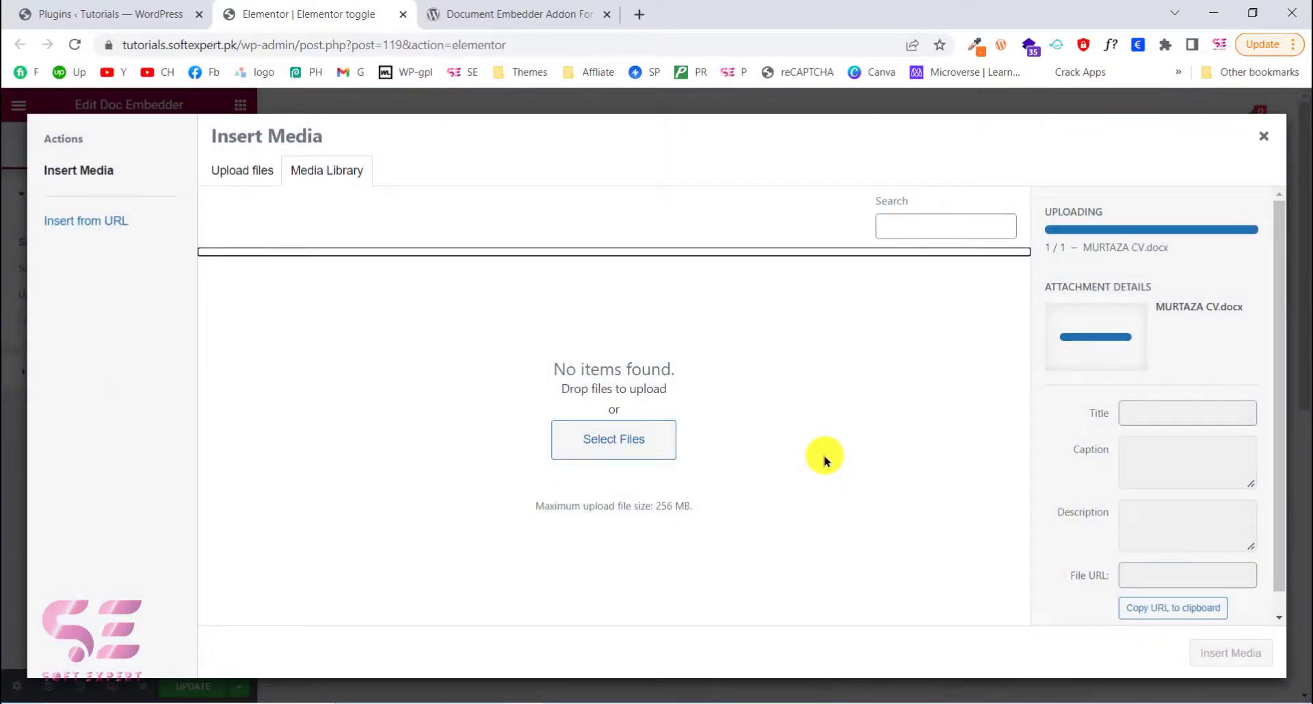
{"action": "left_click", "coordinate": [1230, 653]}
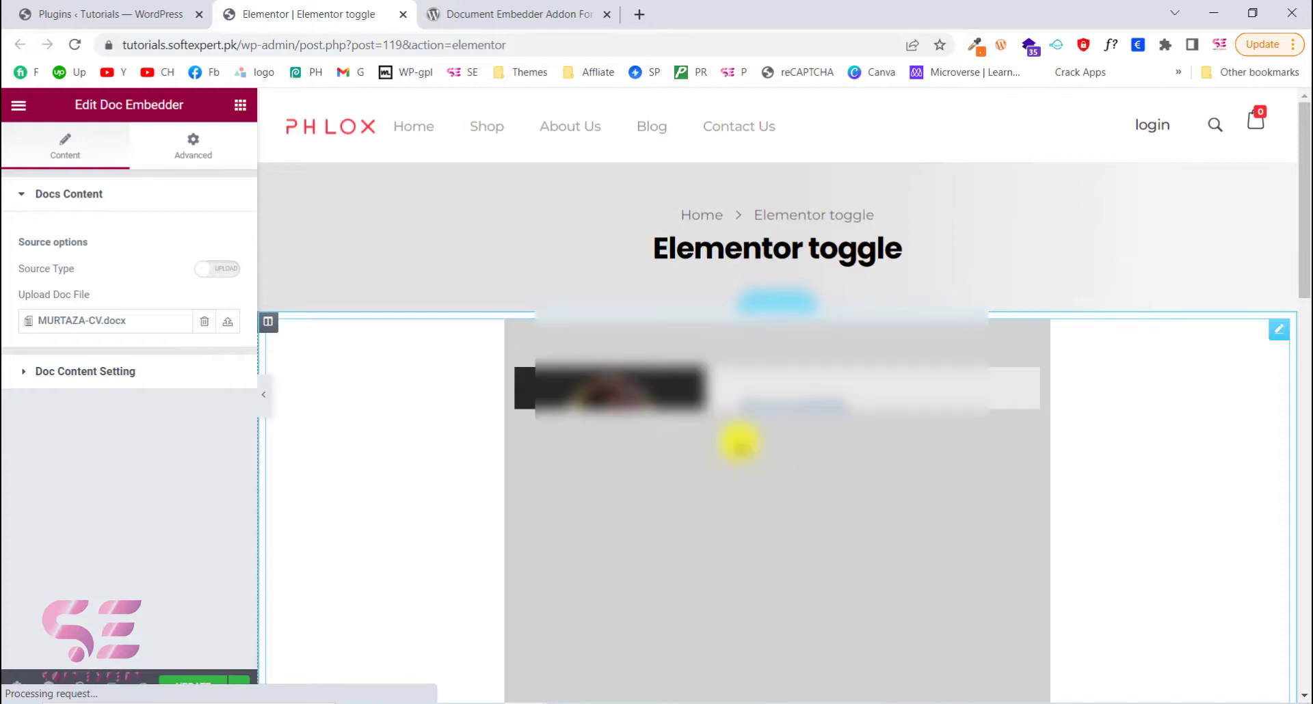
{"action": "scroll", "coordinate": [738, 443], "scroll_direction": "down", "scroll_amount": 3}
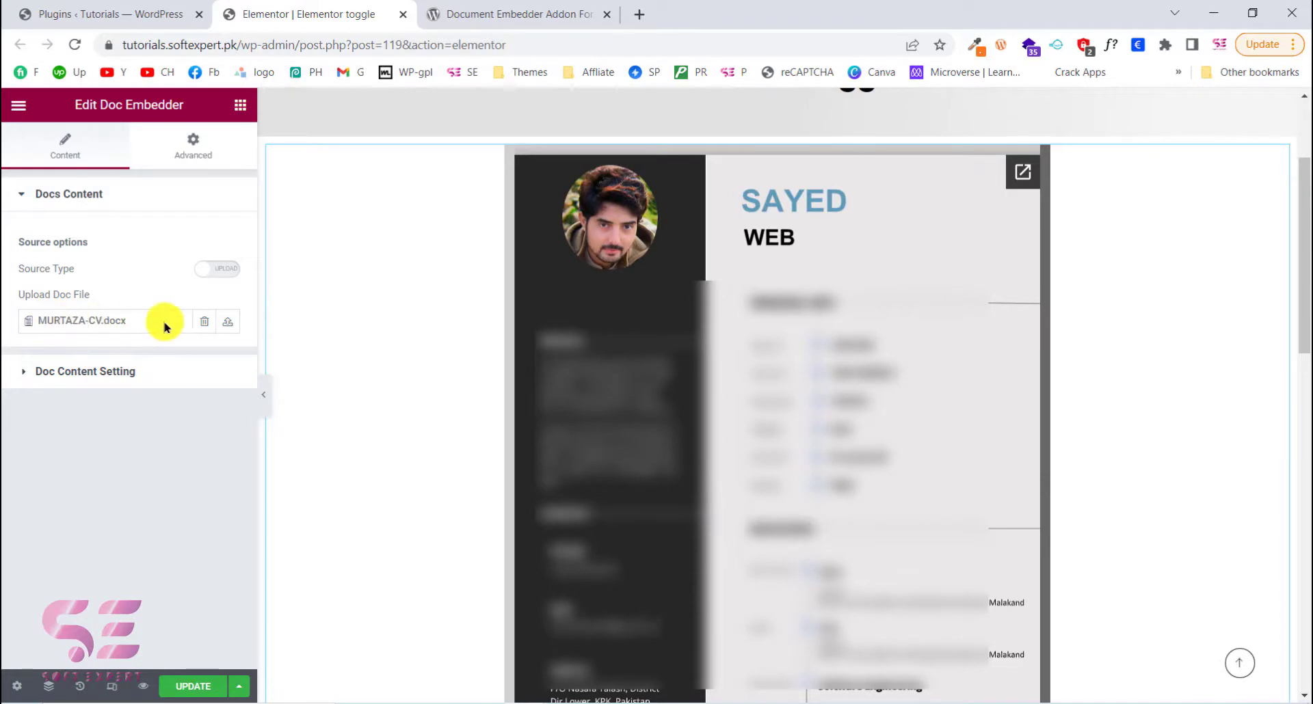
{"action": "scroll", "coordinate": [595, 498], "scroll_direction": "down", "scroll_amount": 1}
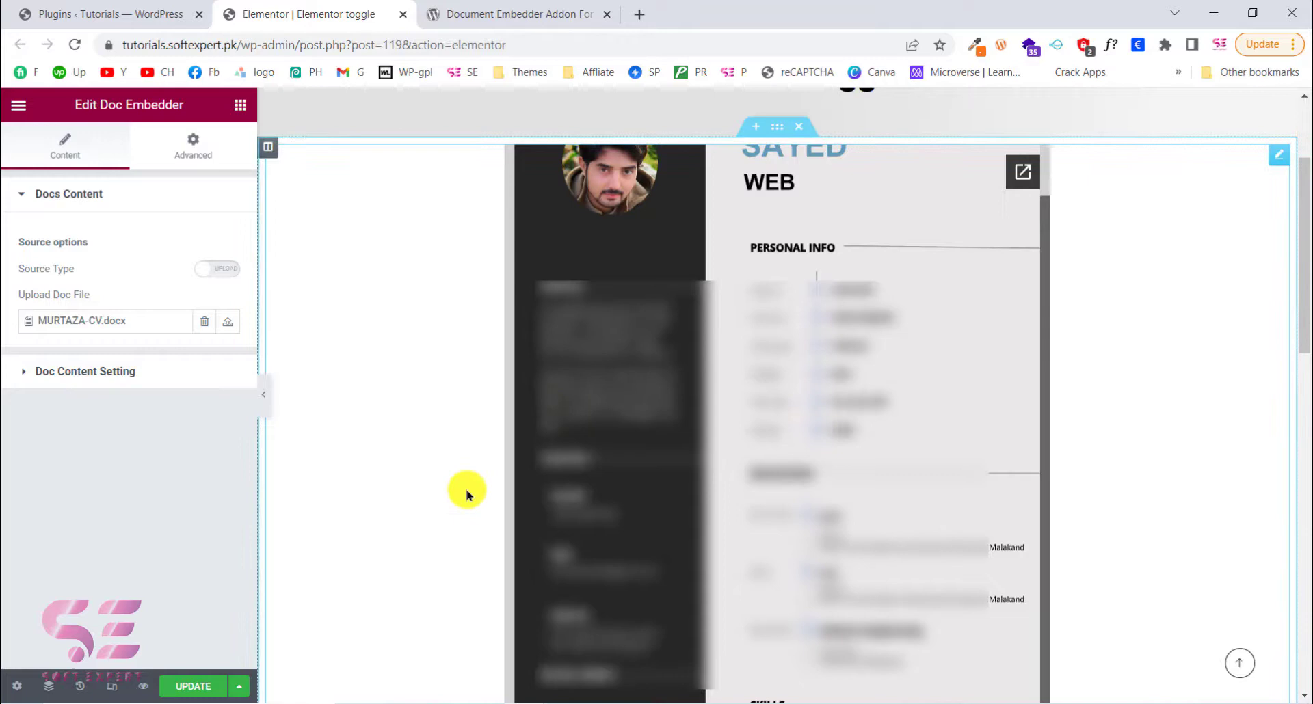
- Add an Excel Embedder widget at the end of the Excel Test File section and open its media picker
{"action": "left_click", "coordinate": [240, 104]}
{"action": "scroll", "coordinate": [175, 414], "scroll_direction": "down", "scroll_amount": 10}
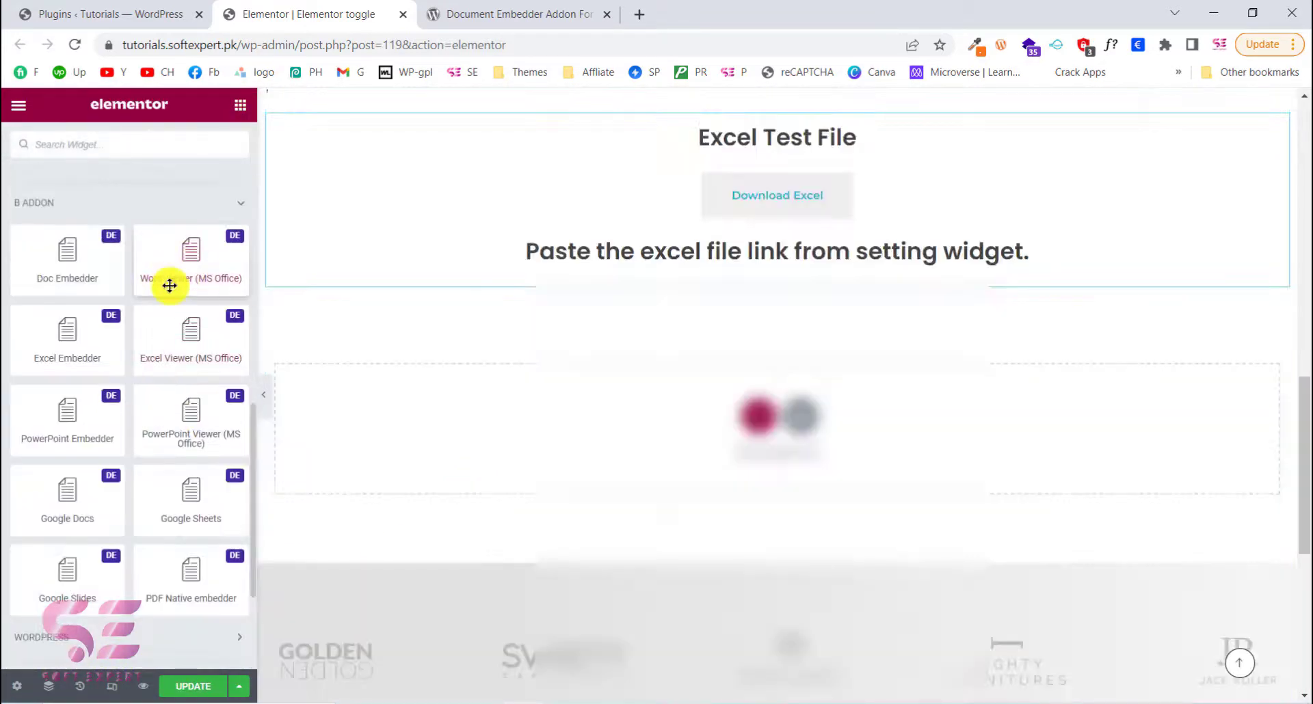
{"action": "left_click_drag", "start_coordinate": [207, 251], "coordinate": [201, 254]}
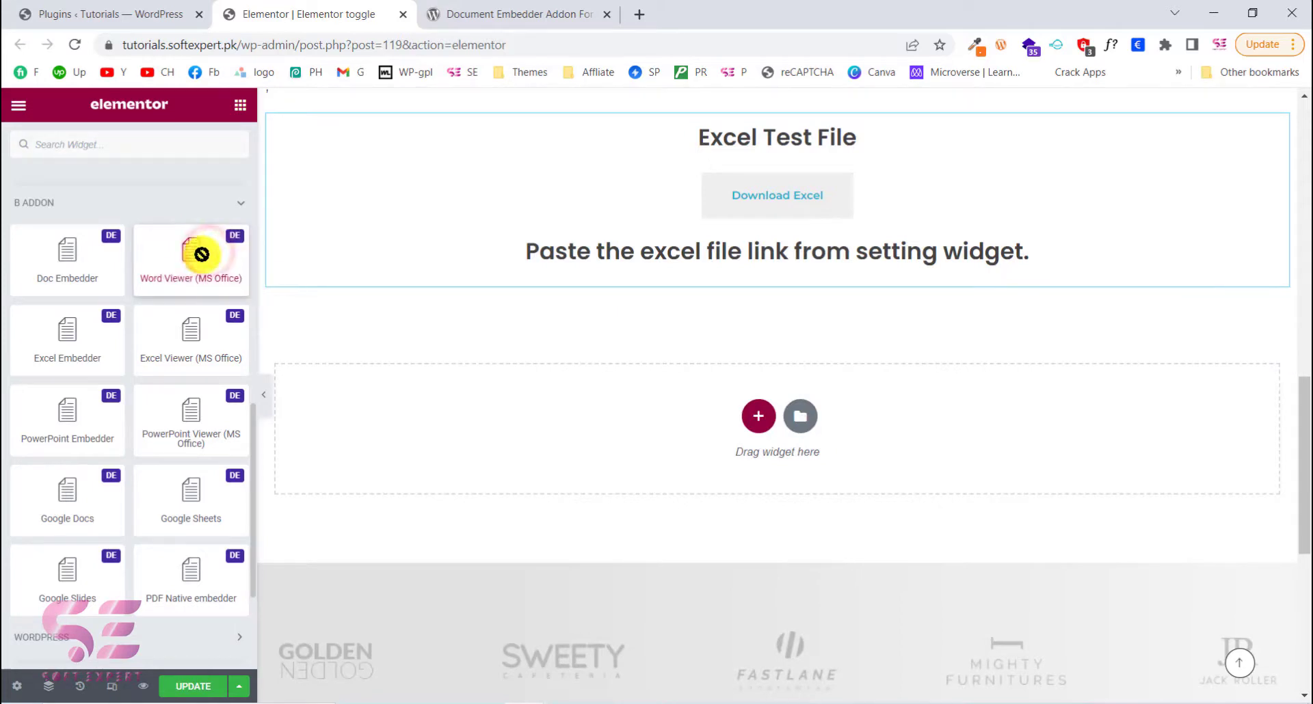
{"action": "left_click_drag", "start_coordinate": [86, 331], "coordinate": [463, 229]}
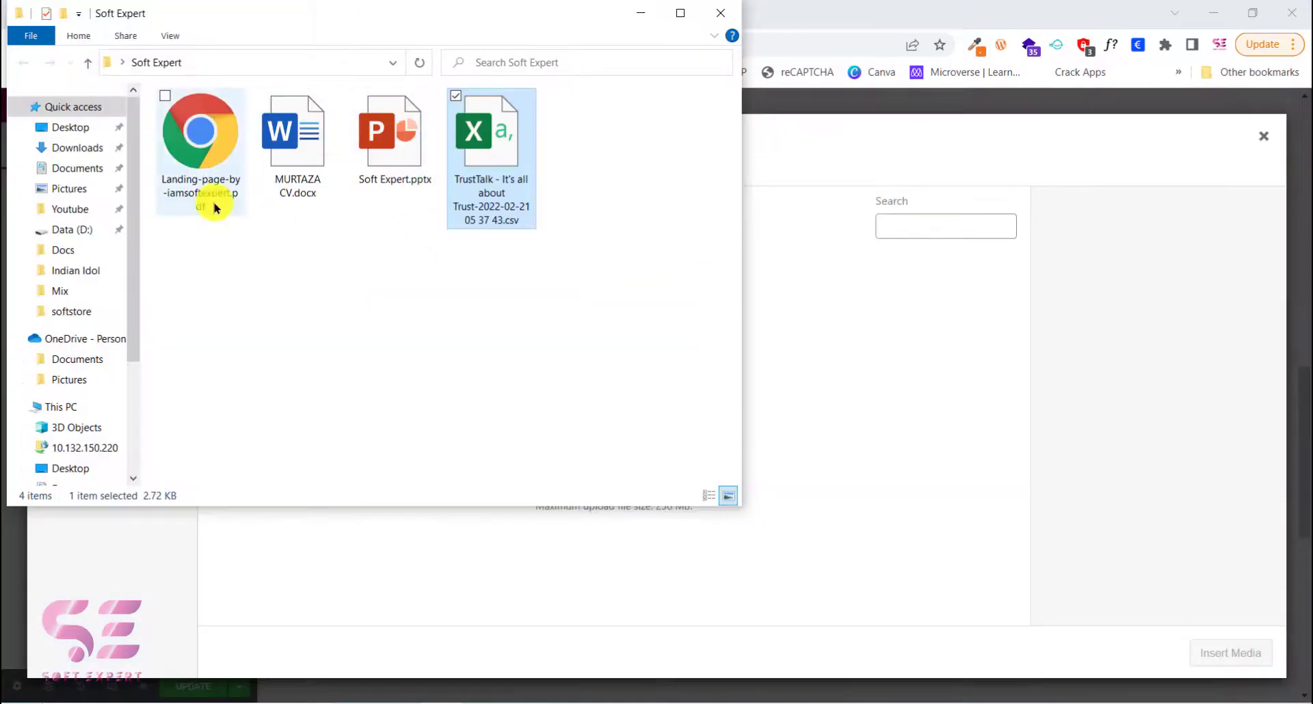
- Search Downloads for ".xls", upload the TinzelTrendz sitemap with tasks to do workbook, insert it in the Excel Embedder and check the embedded sheets
{"action": "left_click", "coordinate": [85, 148]}
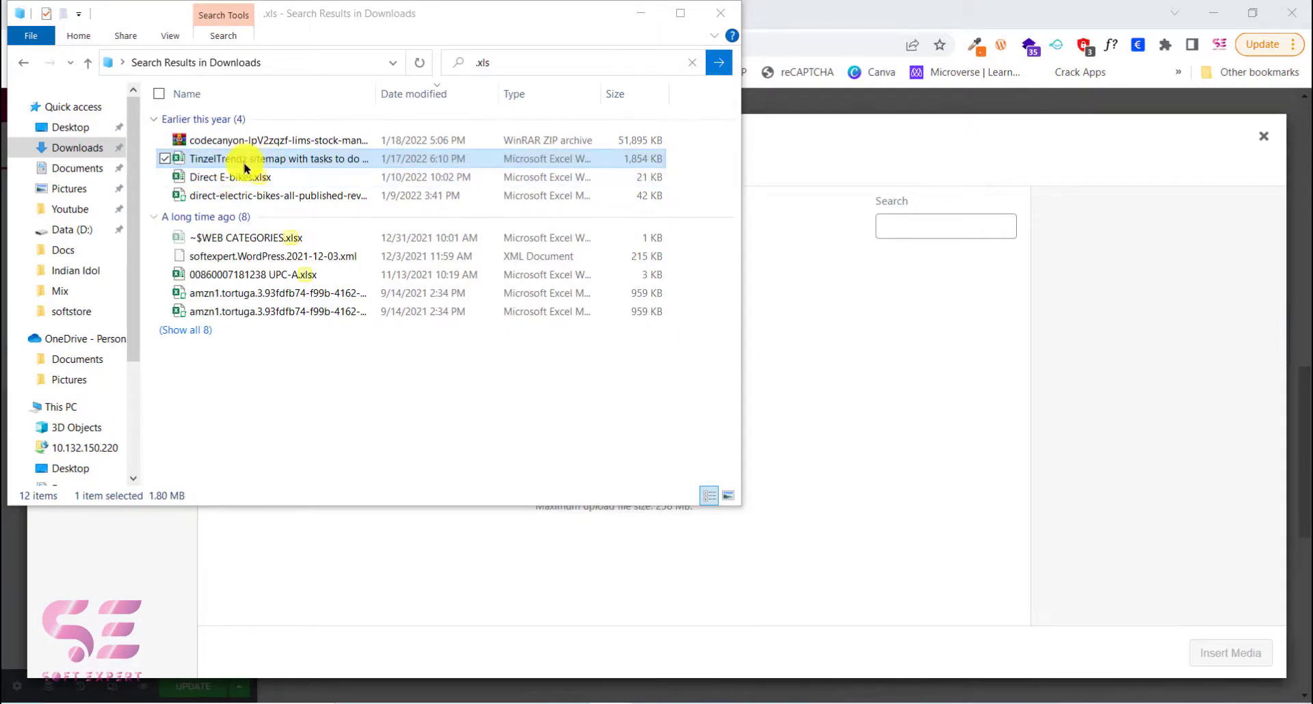
{"action": "left_click_drag", "start_coordinate": [246, 164], "coordinate": [923, 368]}
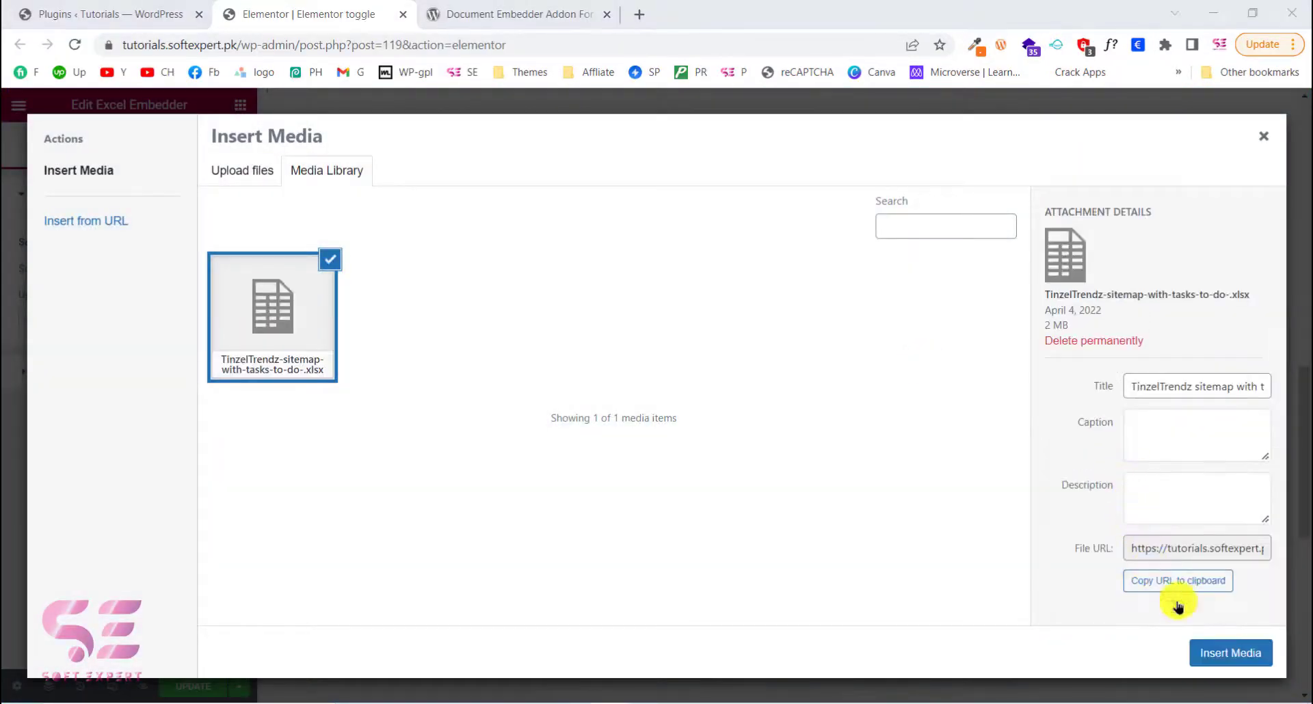
{"action": "left_click", "coordinate": [1208, 658]}
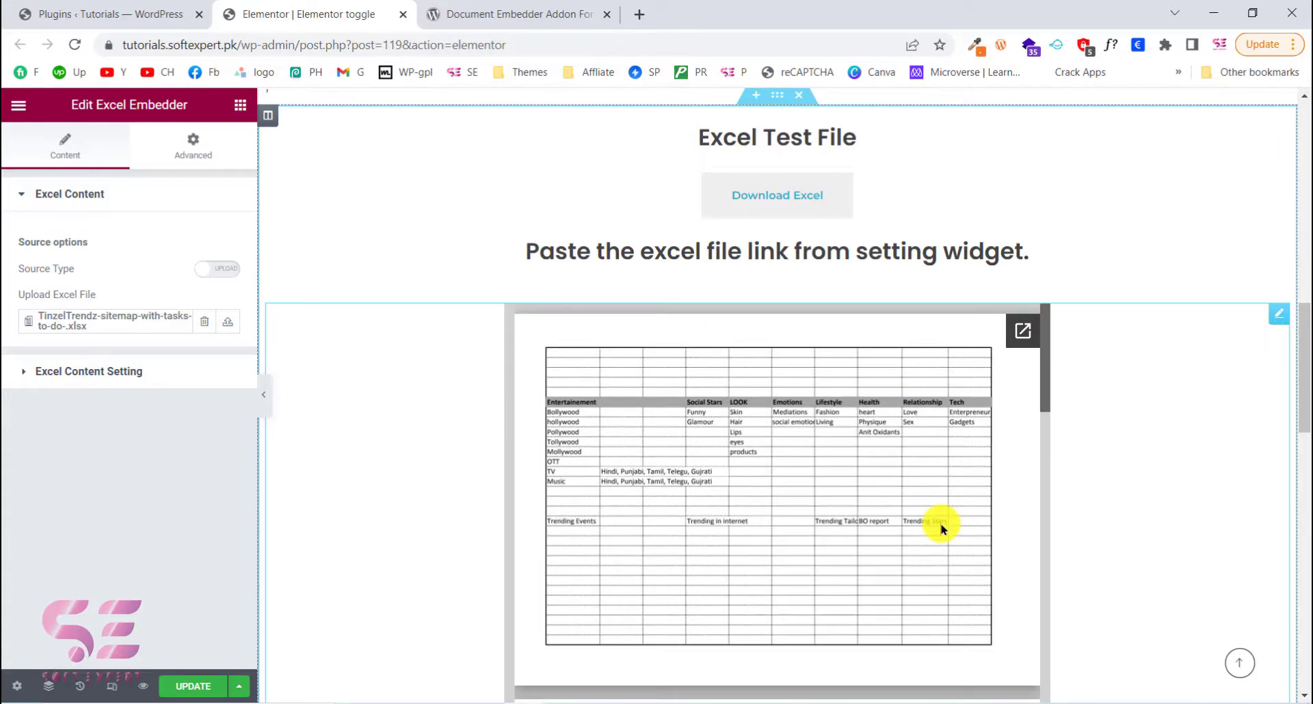
{"action": "scroll", "coordinate": [941, 528], "scroll_direction": "down", "scroll_amount": 10}
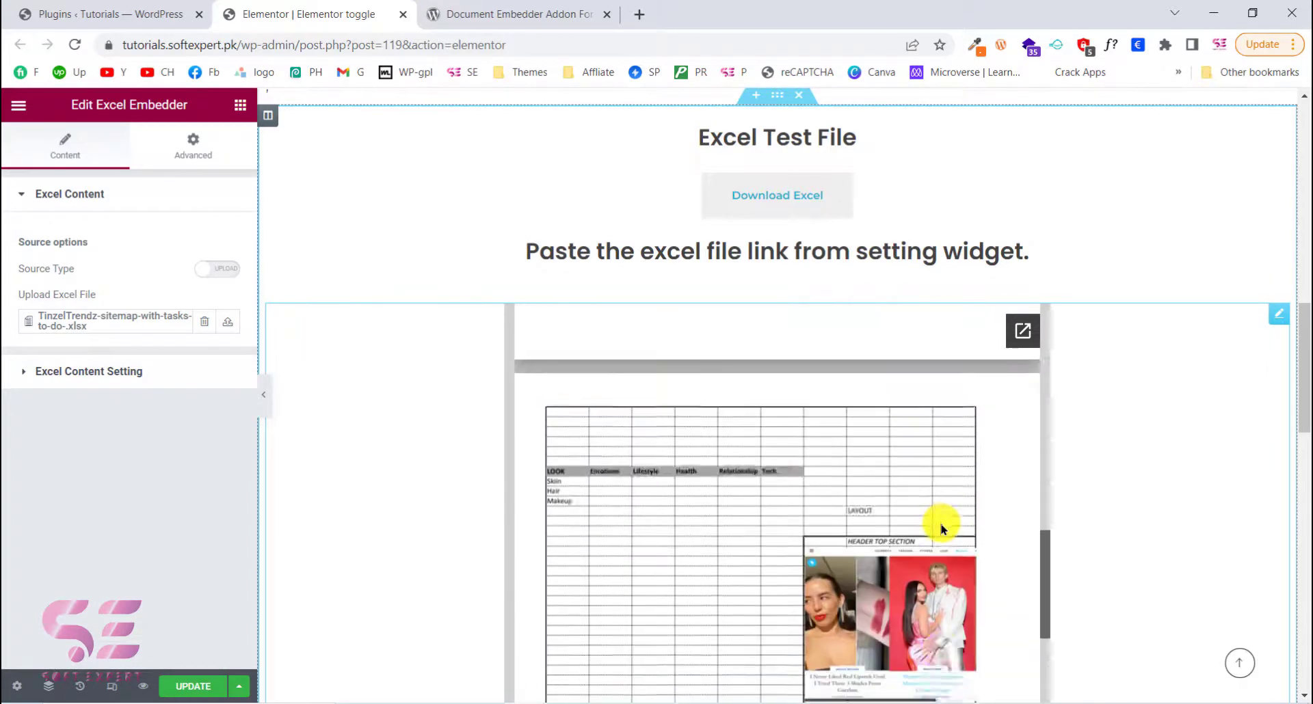
{"action": "scroll", "coordinate": [941, 528], "scroll_direction": "up", "scroll_amount": 10}
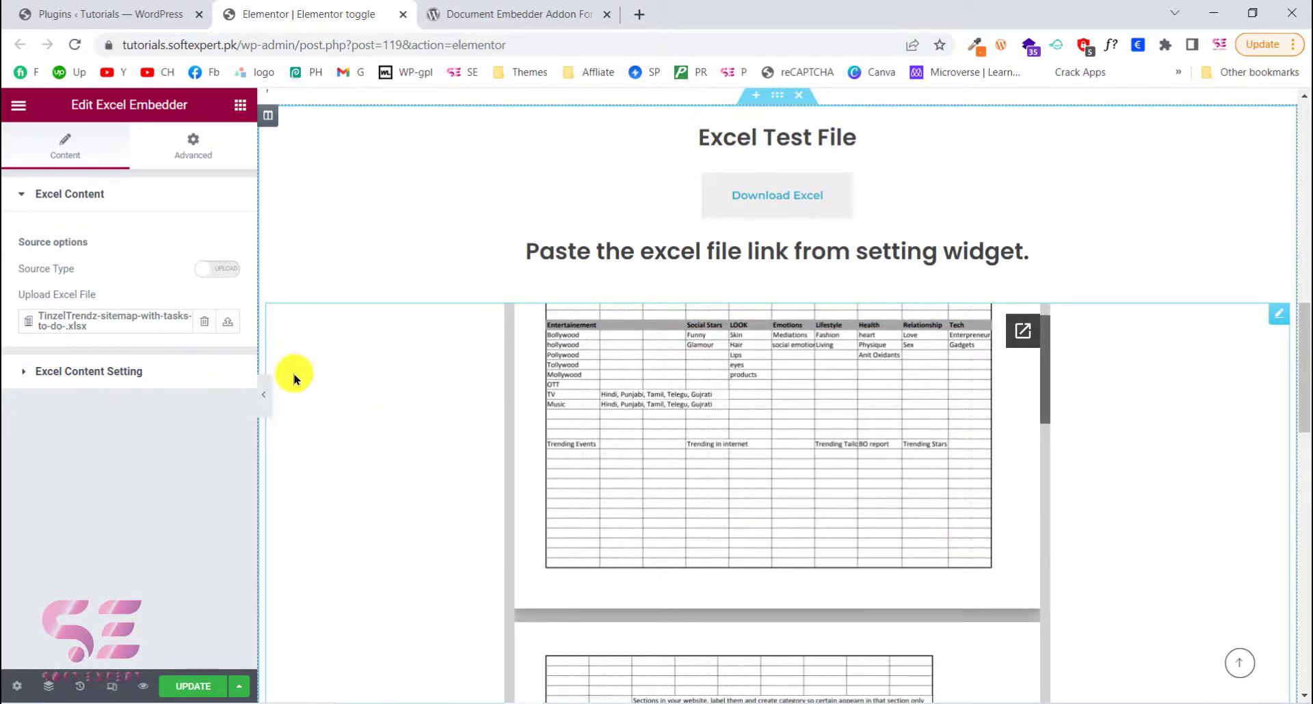
{"action": "scroll", "coordinate": [434, 478], "scroll_direction": "up", "scroll_amount": 2}
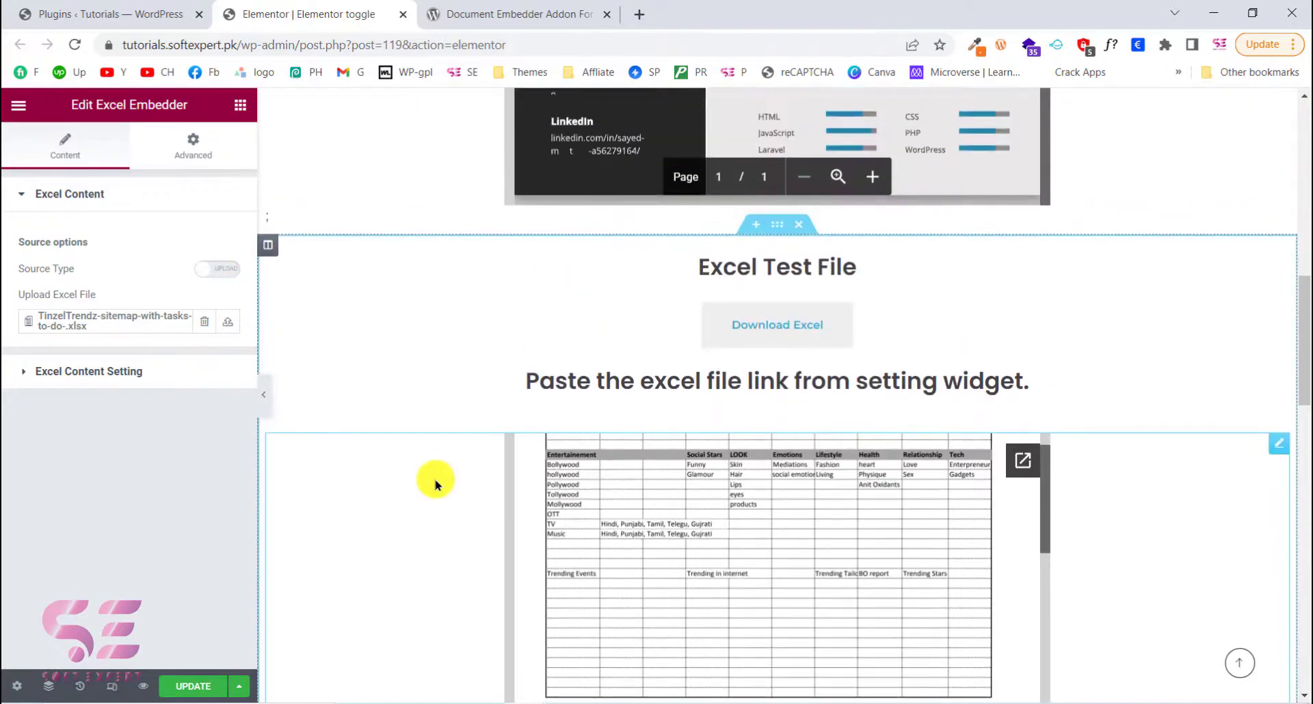
{"action": "scroll", "coordinate": [493, 521], "scroll_direction": "down", "scroll_amount": 4}
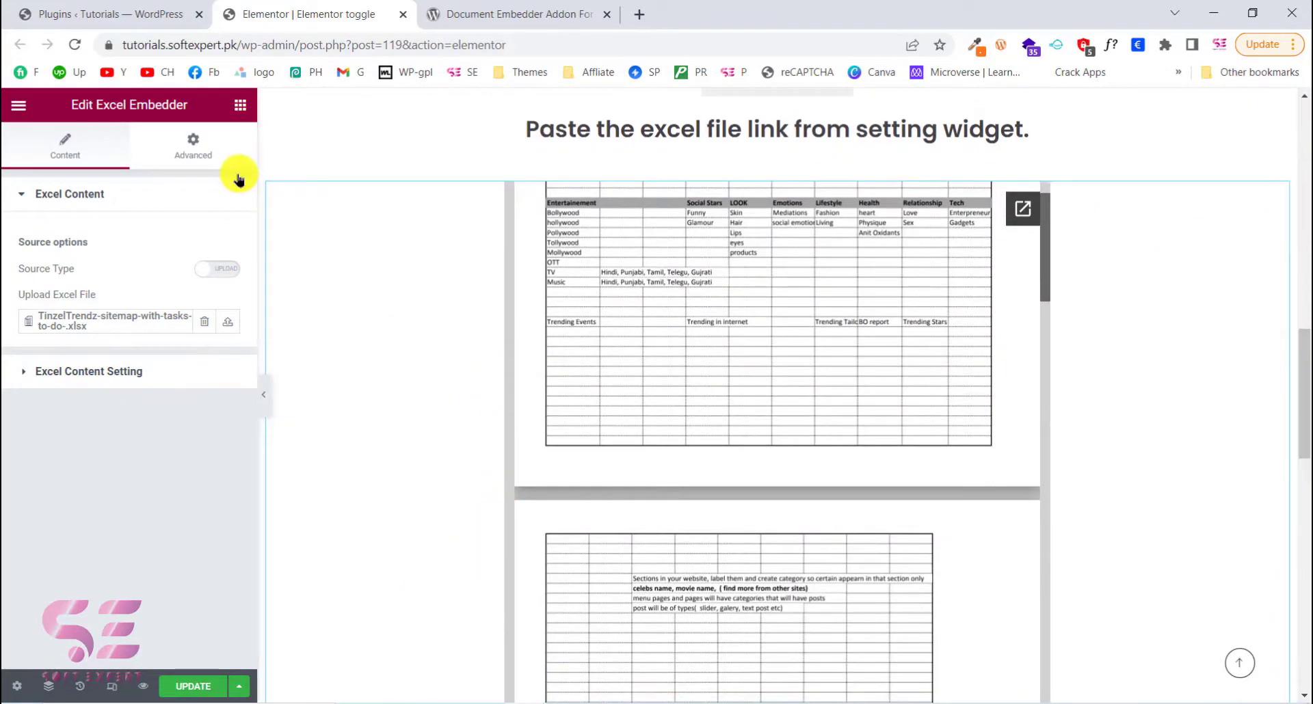
- Add a PowerPoint Embedder widget from the B Addon category below the embedded spreadsheet
{"action": "left_click", "coordinate": [239, 106]}
{"action": "scroll", "coordinate": [112, 486], "scroll_direction": "down", "scroll_amount": 10}
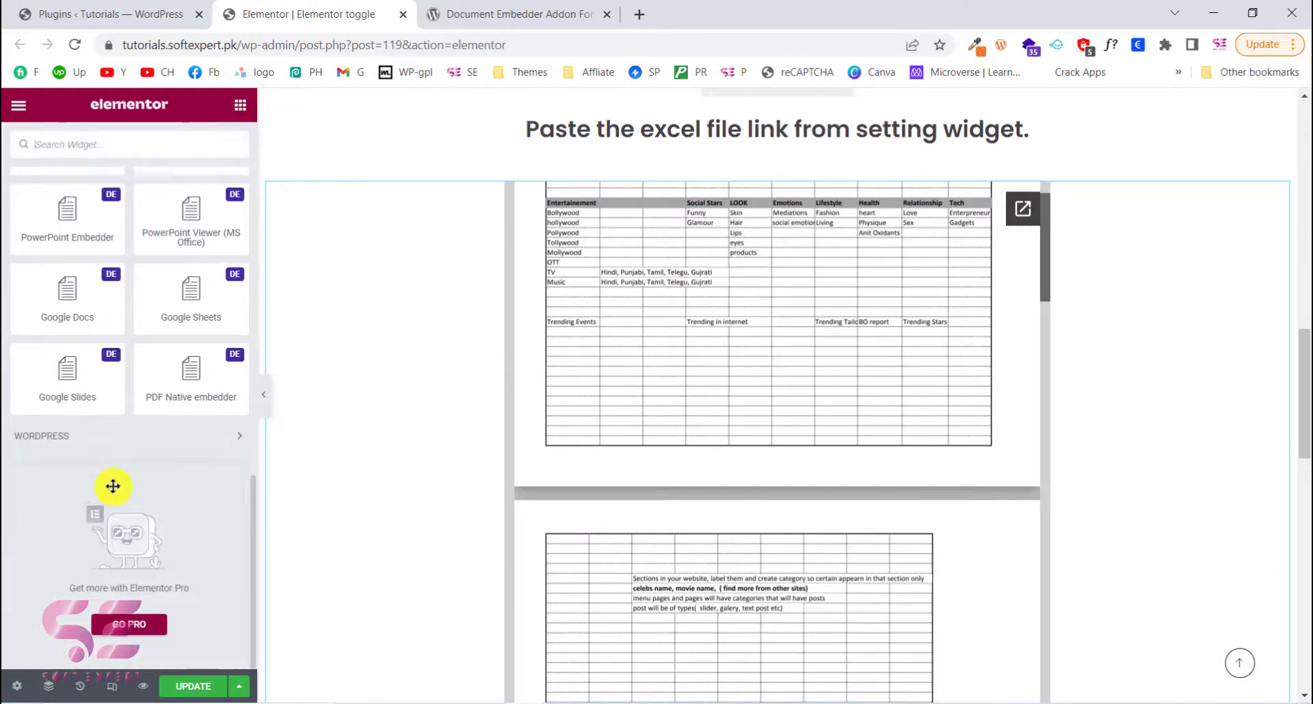
{"action": "scroll", "coordinate": [104, 426], "scroll_direction": "up", "scroll_amount": 3}
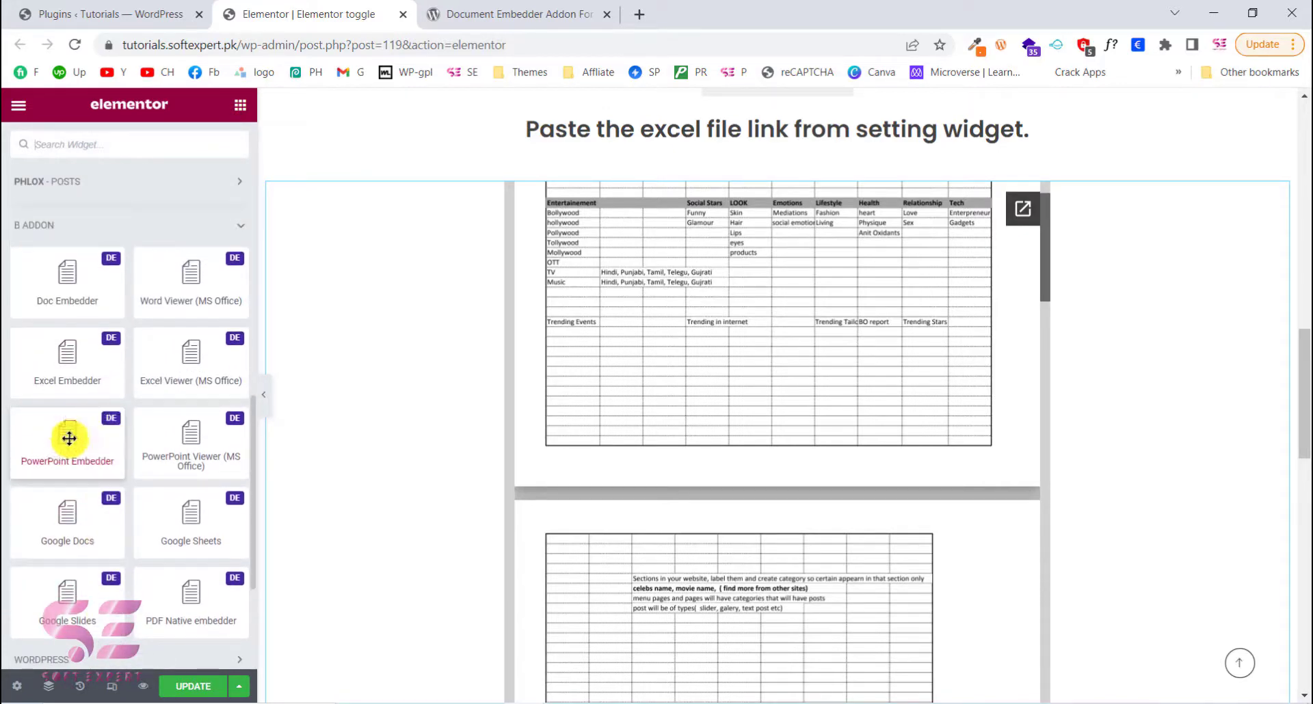
{"action": "scroll", "coordinate": [551, 426], "scroll_direction": "down", "scroll_amount": 5}
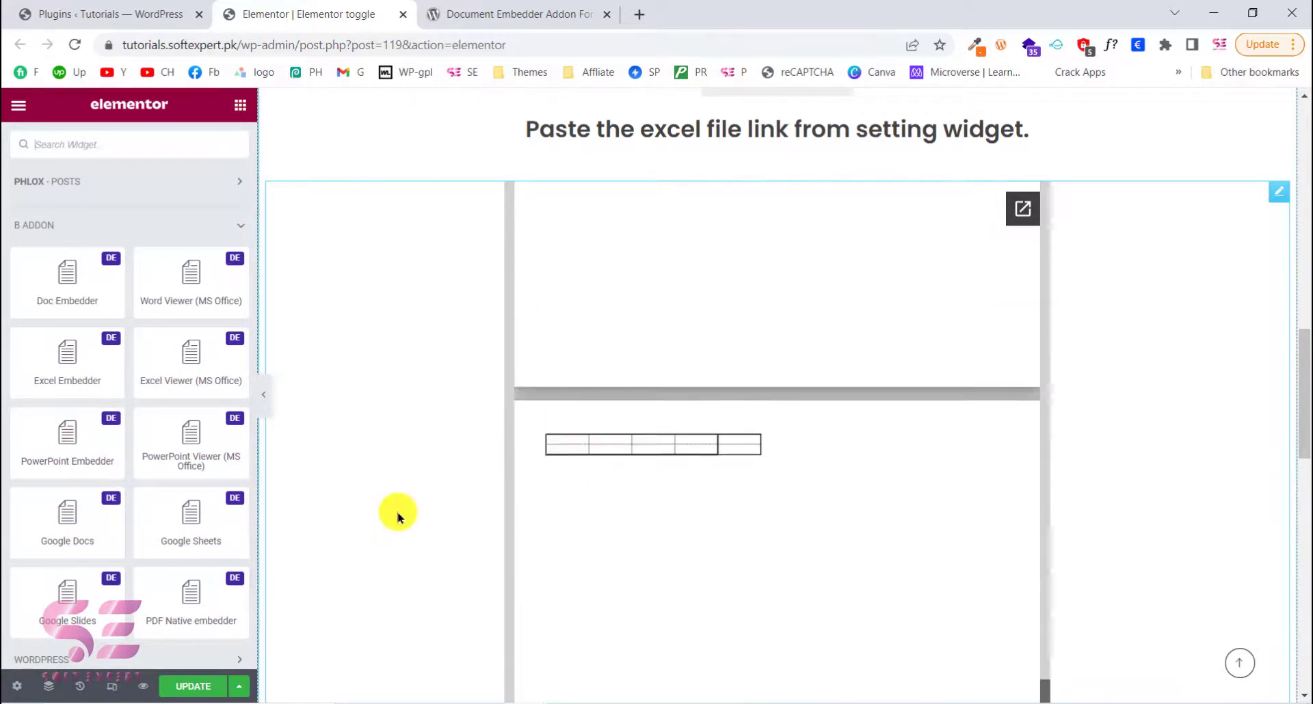
{"action": "scroll", "coordinate": [395, 515], "scroll_direction": "down", "scroll_amount": 10}
{"action": "scroll", "coordinate": [460, 193], "scroll_direction": "up", "scroll_amount": 8}
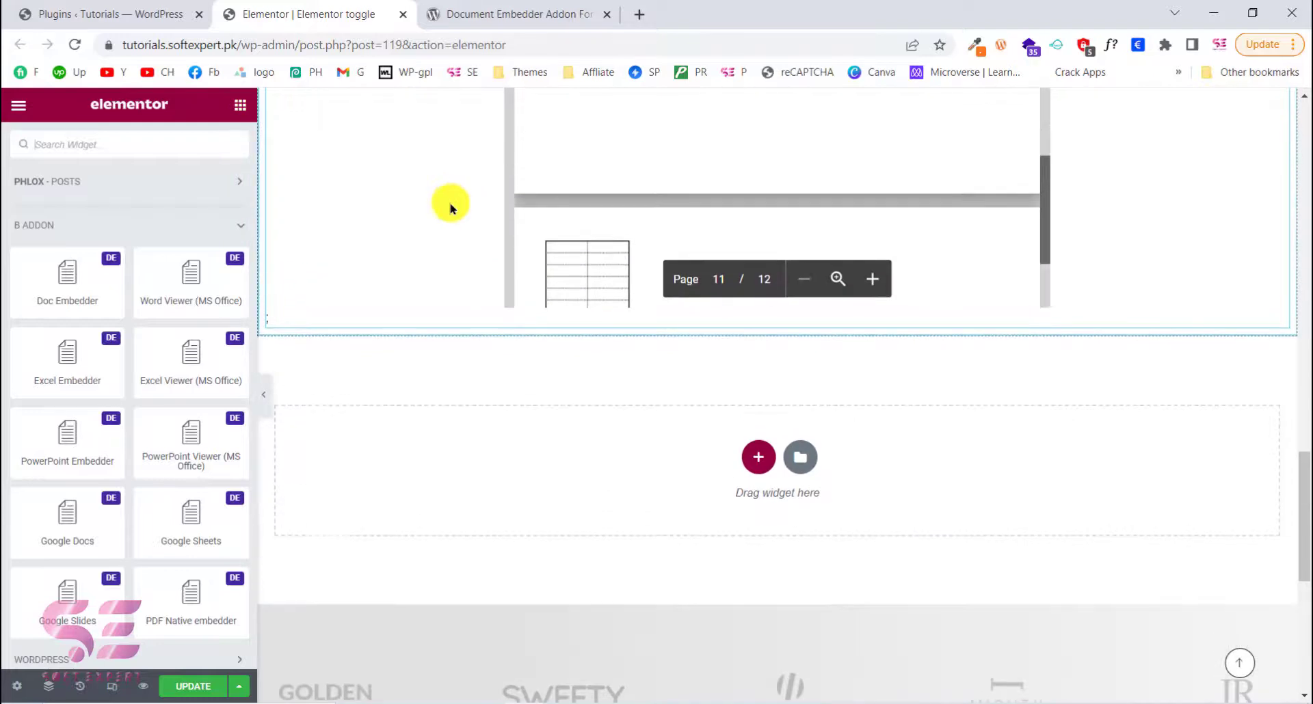
{"action": "left_click_drag", "start_coordinate": [61, 453], "coordinate": [463, 460]}
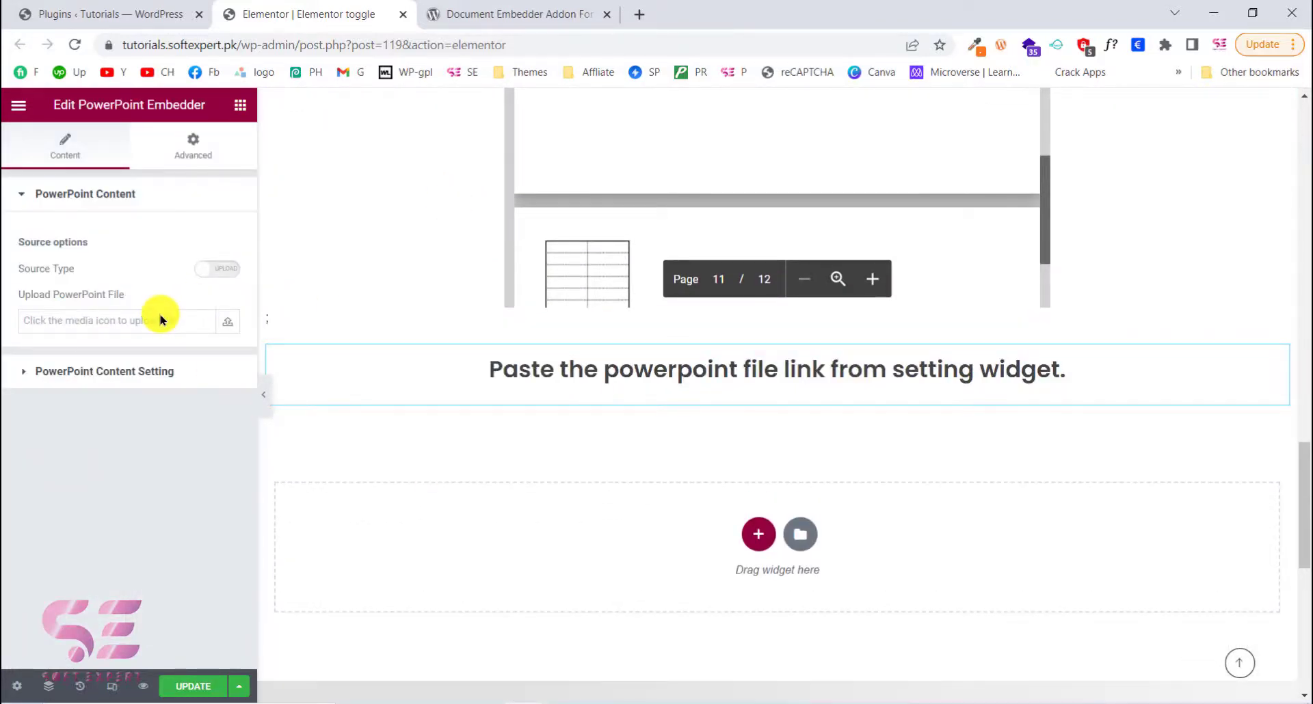
- Upload Soft Expert.pptx from the Soft Expert folder to the media library and insert it in the PowerPoint Embedder widget
{"action": "left_click", "coordinate": [136, 322]}
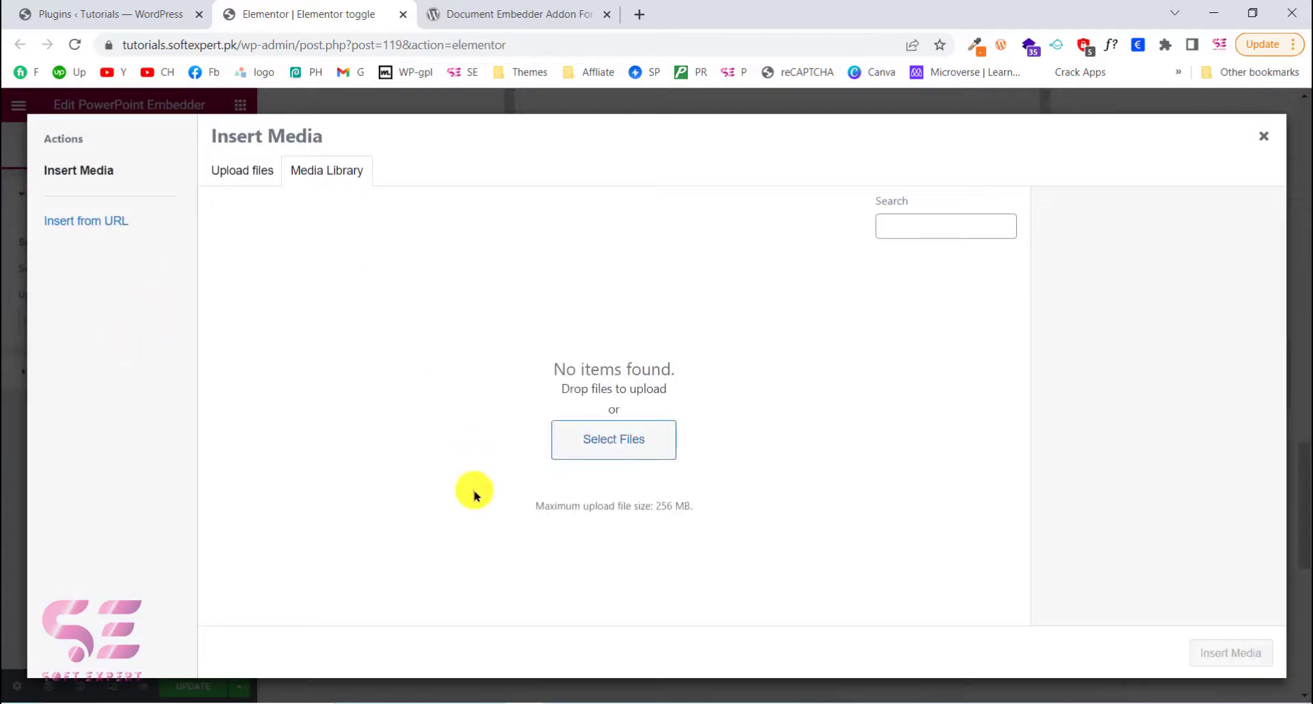
{"action": "mouse_move", "coordinate": [454, 694]}
{"action": "left_click", "coordinate": [461, 631]}
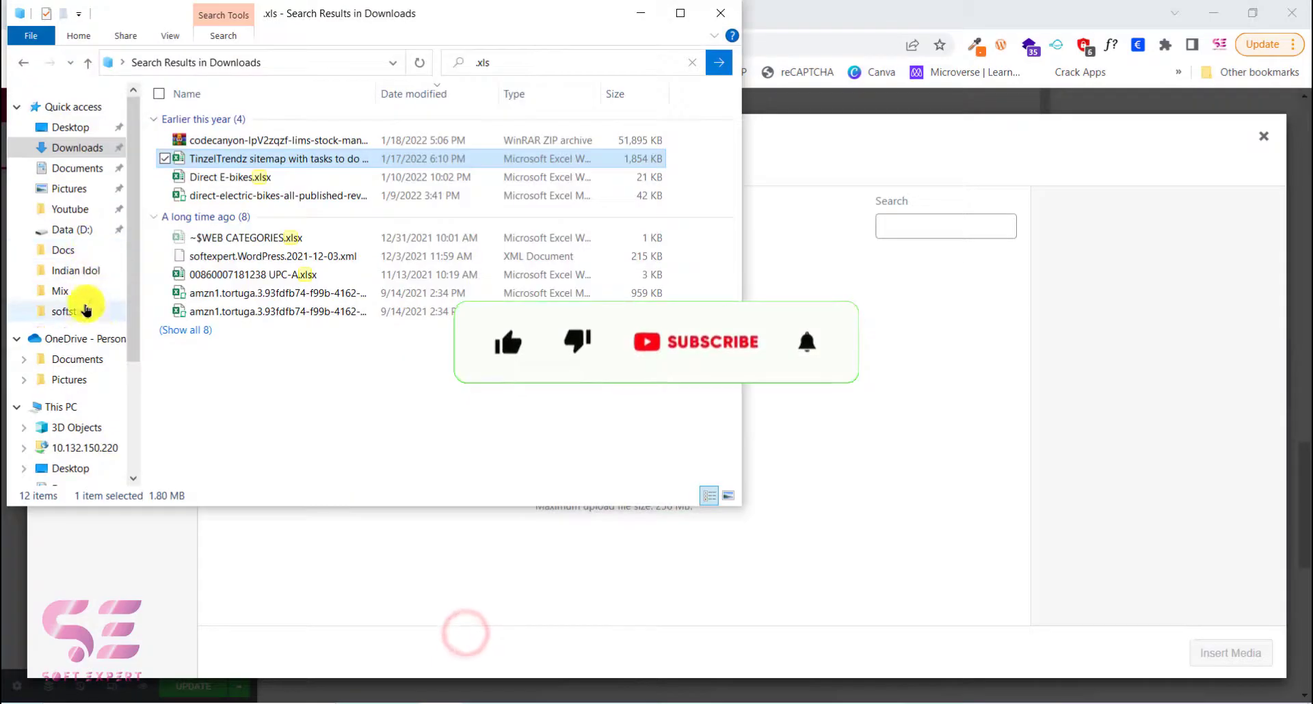
{"action": "left_click", "coordinate": [20, 74]}
{"action": "left_click_drag", "start_coordinate": [380, 134], "coordinate": [717, 361]}
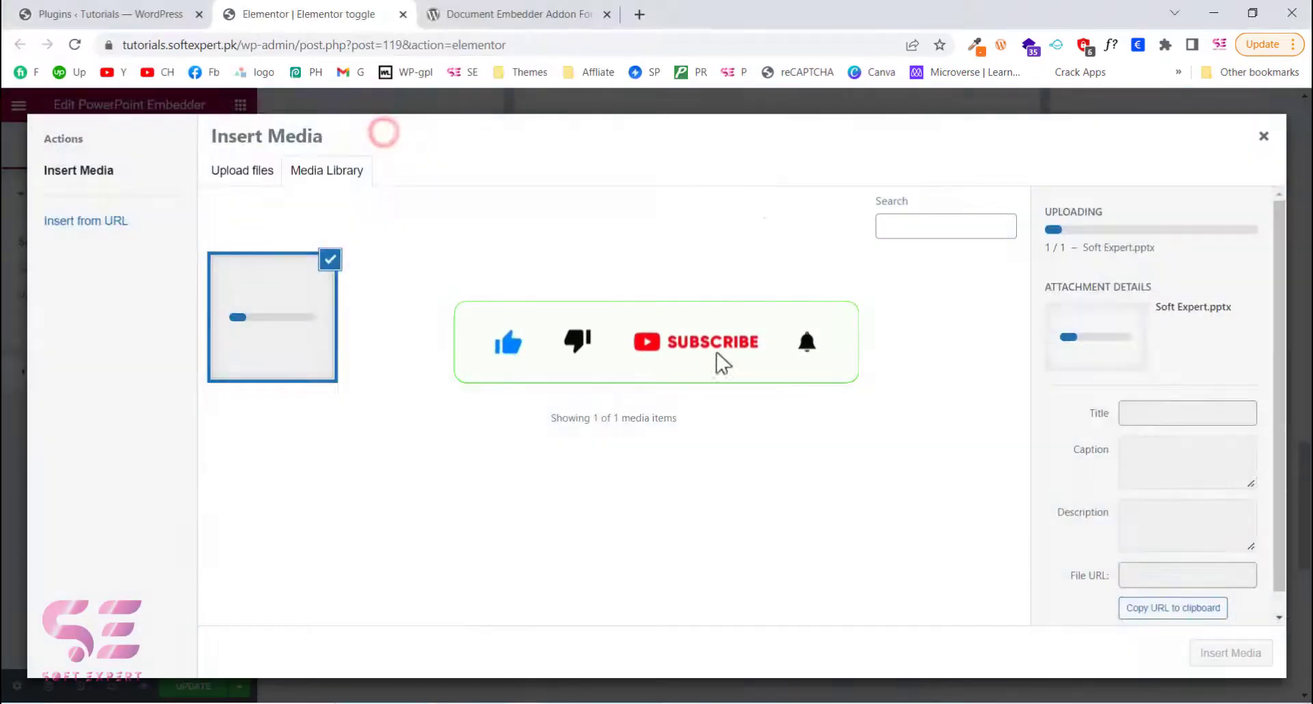
{"action": "left_click", "coordinate": [1222, 661]}
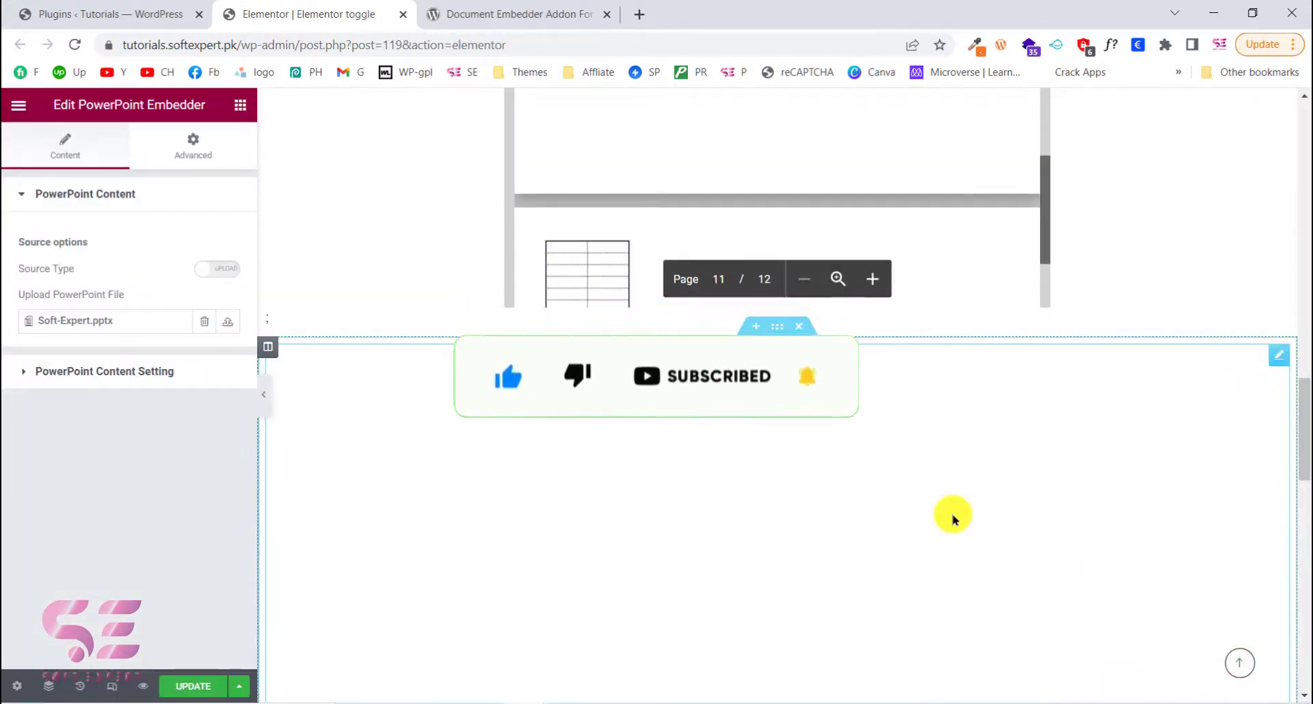
- Examine the PowerPoint Embedder area on the page and check the source presentation in the Soft Expert folder
{"action": "scroll", "coordinate": [953, 520], "scroll_direction": "down", "scroll_amount": 3}
{"action": "scroll", "coordinate": [953, 518], "scroll_direction": "up", "scroll_amount": 2}
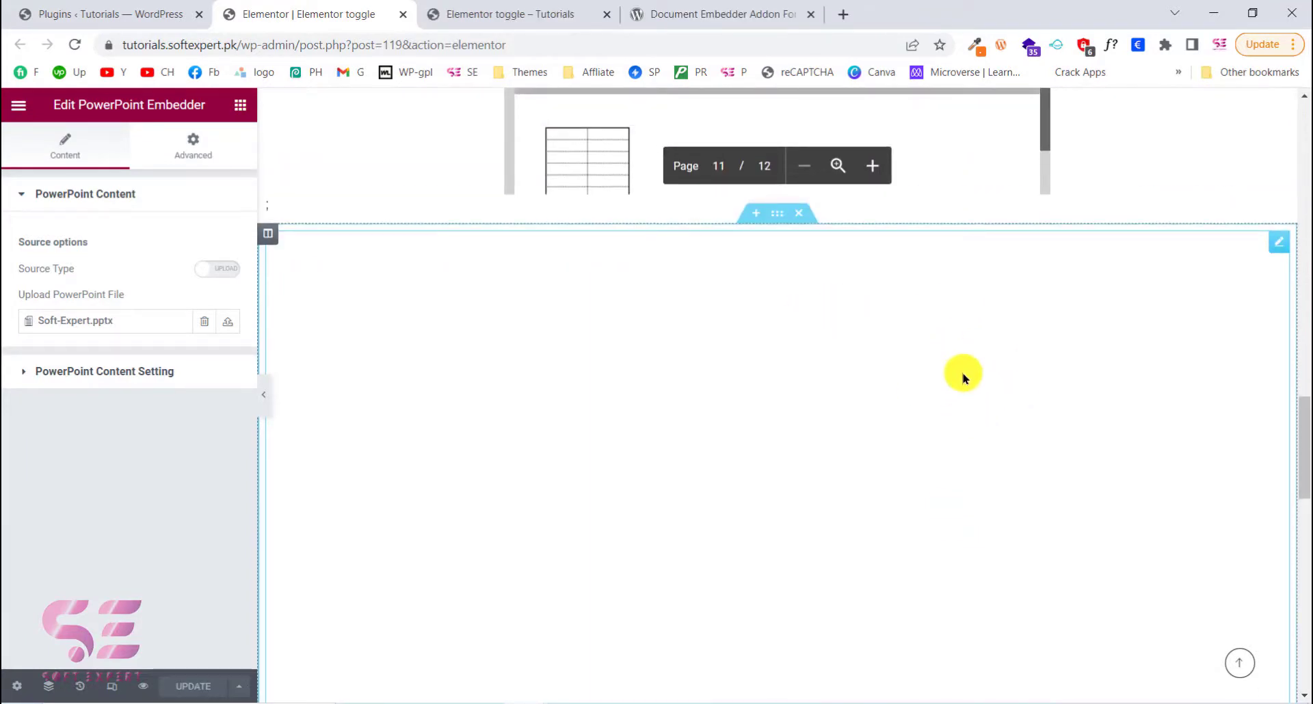
{"action": "scroll", "coordinate": [963, 378], "scroll_direction": "up", "scroll_amount": 1}
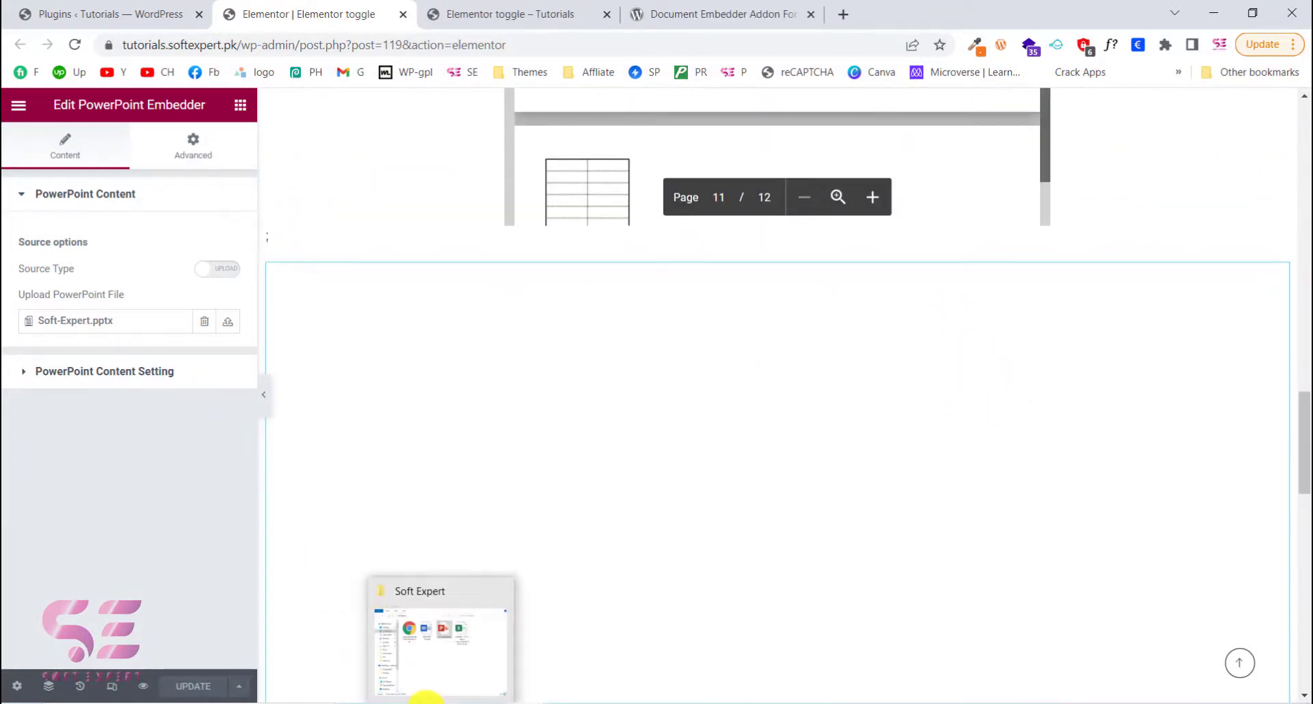
{"action": "left_click", "coordinate": [424, 699]}
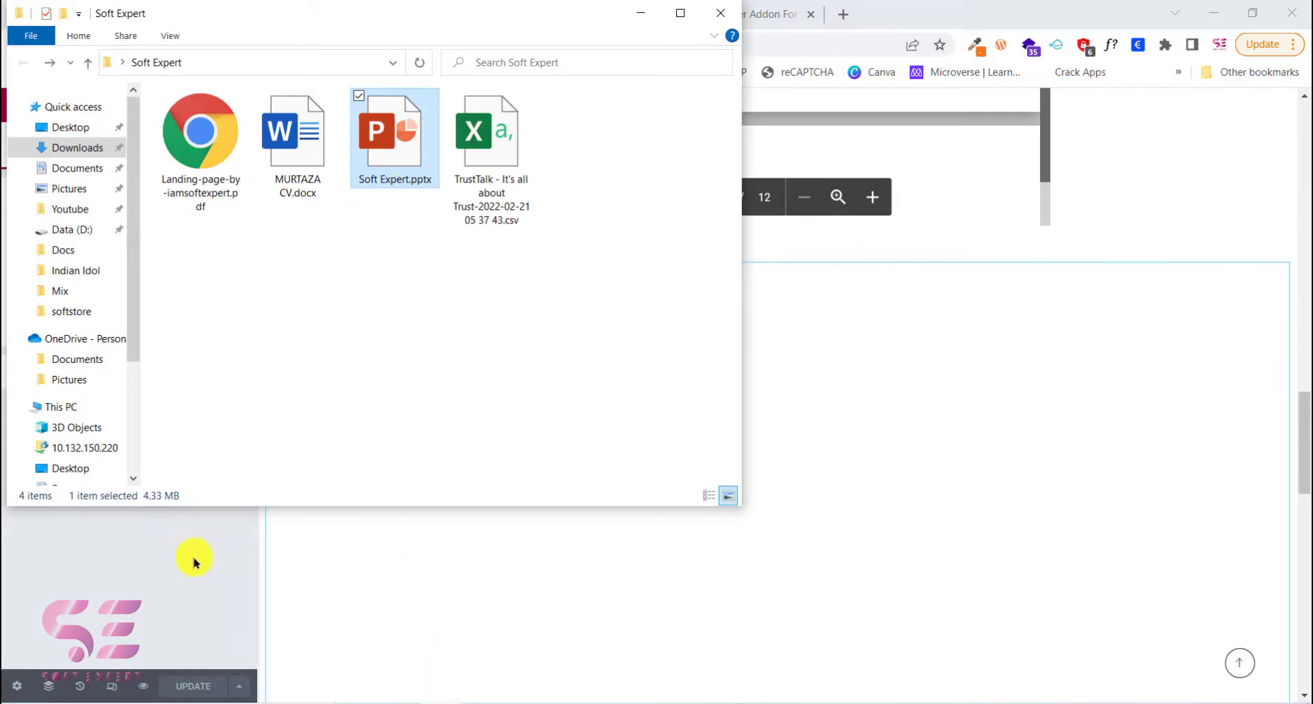
{"action": "left_click", "coordinate": [192, 536]}
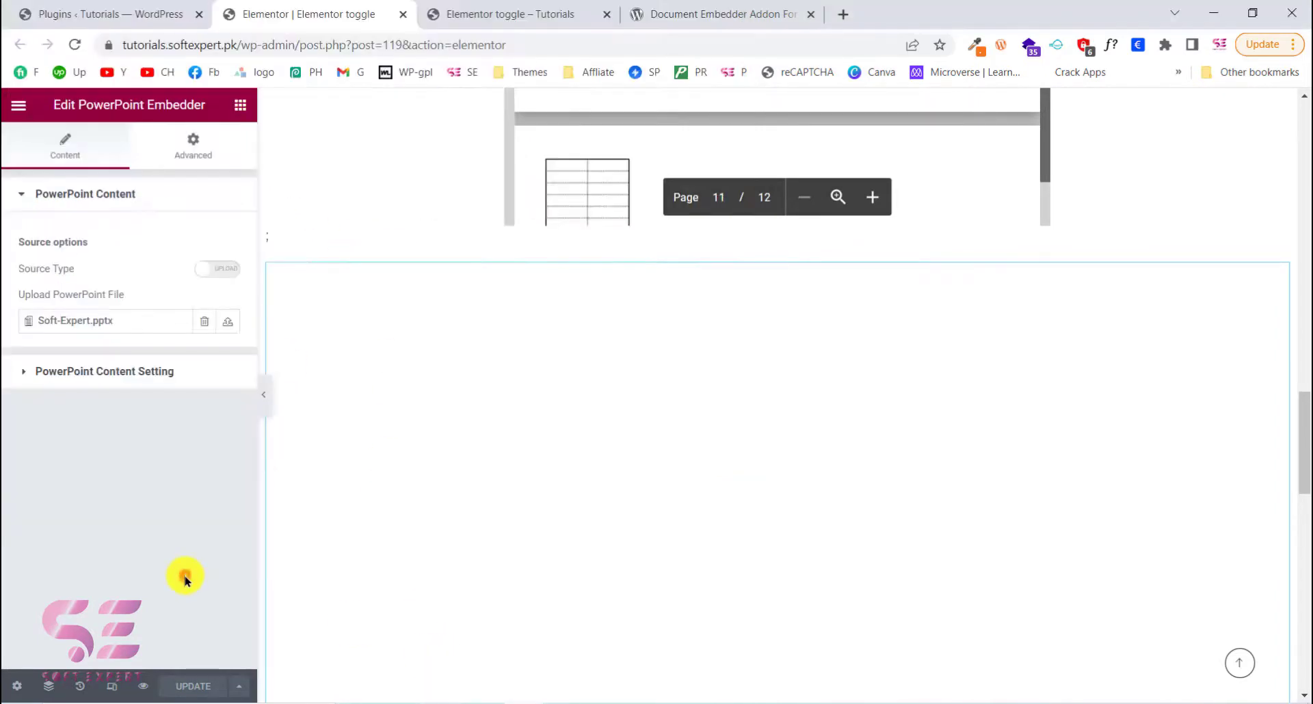
{"action": "scroll", "coordinate": [853, 458], "scroll_direction": "down", "scroll_amount": 2}
{"action": "scroll", "coordinate": [532, 392], "scroll_direction": "up", "scroll_amount": 4}
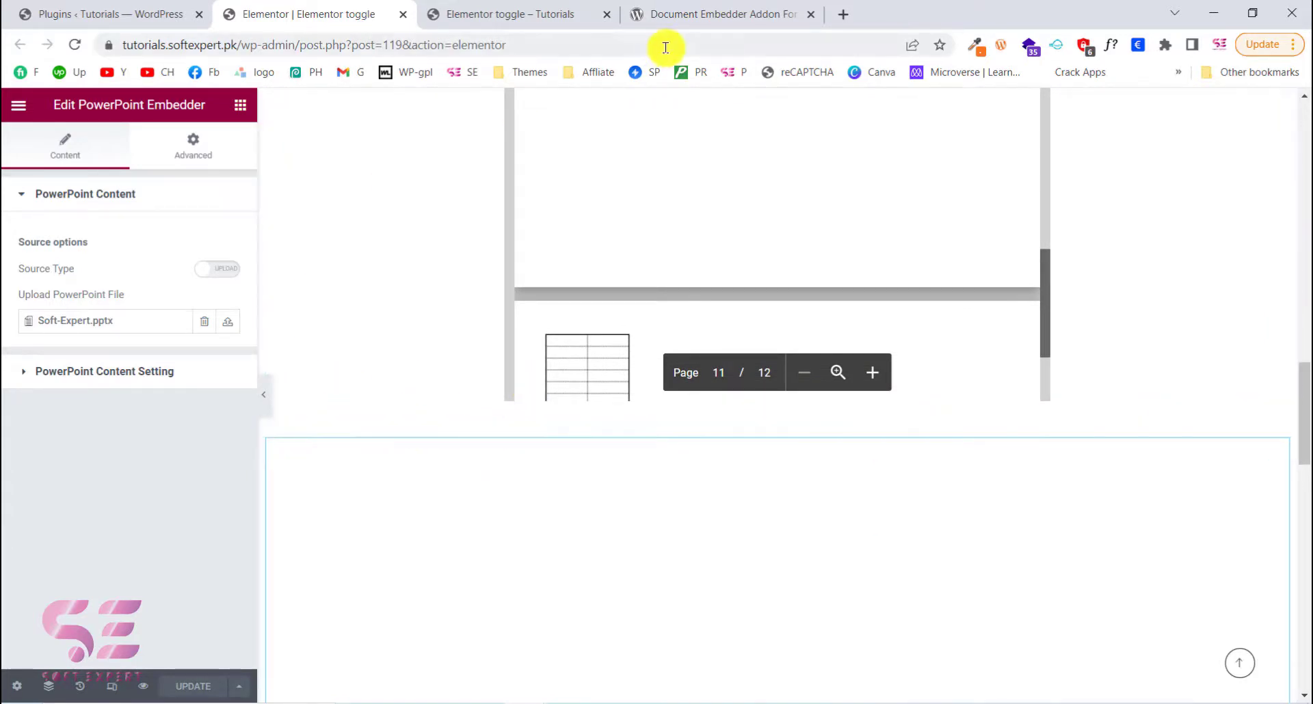
- View the Document Embedder Addon For Elementor plugin page on WordPress.org and return to the page editor
{"action": "left_click", "coordinate": [701, 17]}
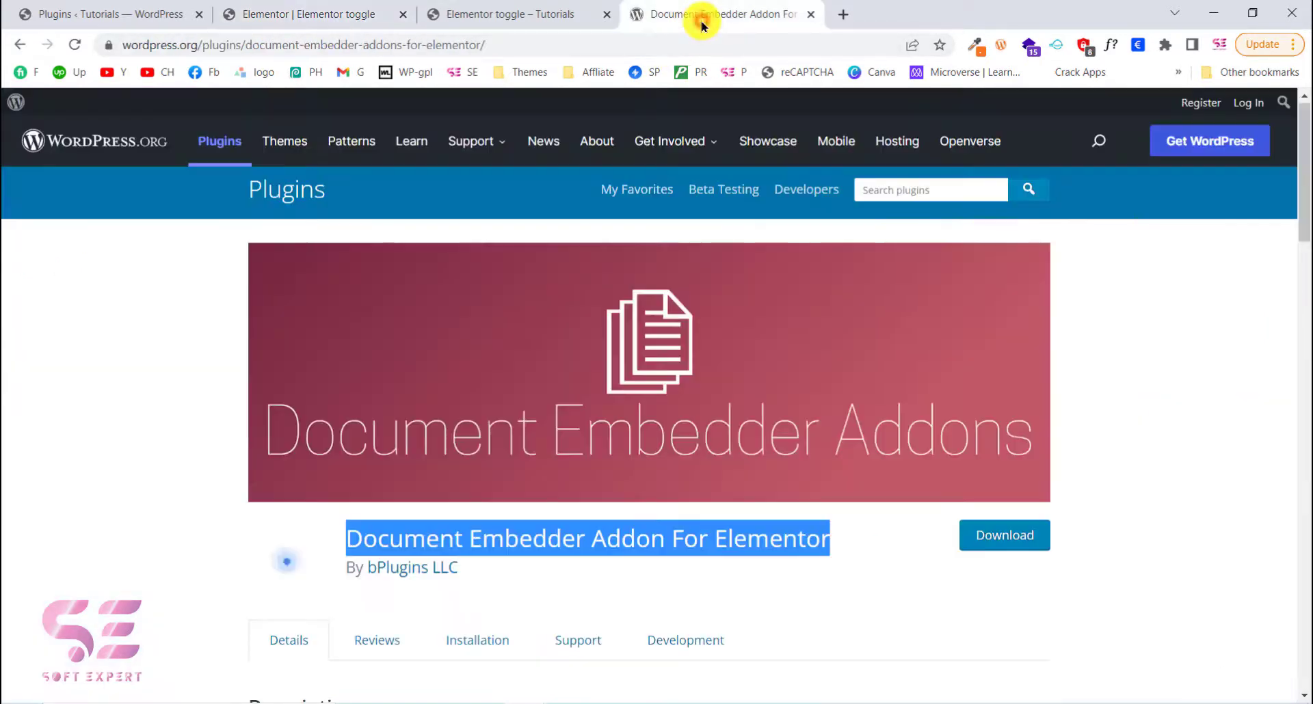
{"action": "left_click", "coordinate": [494, 547]}
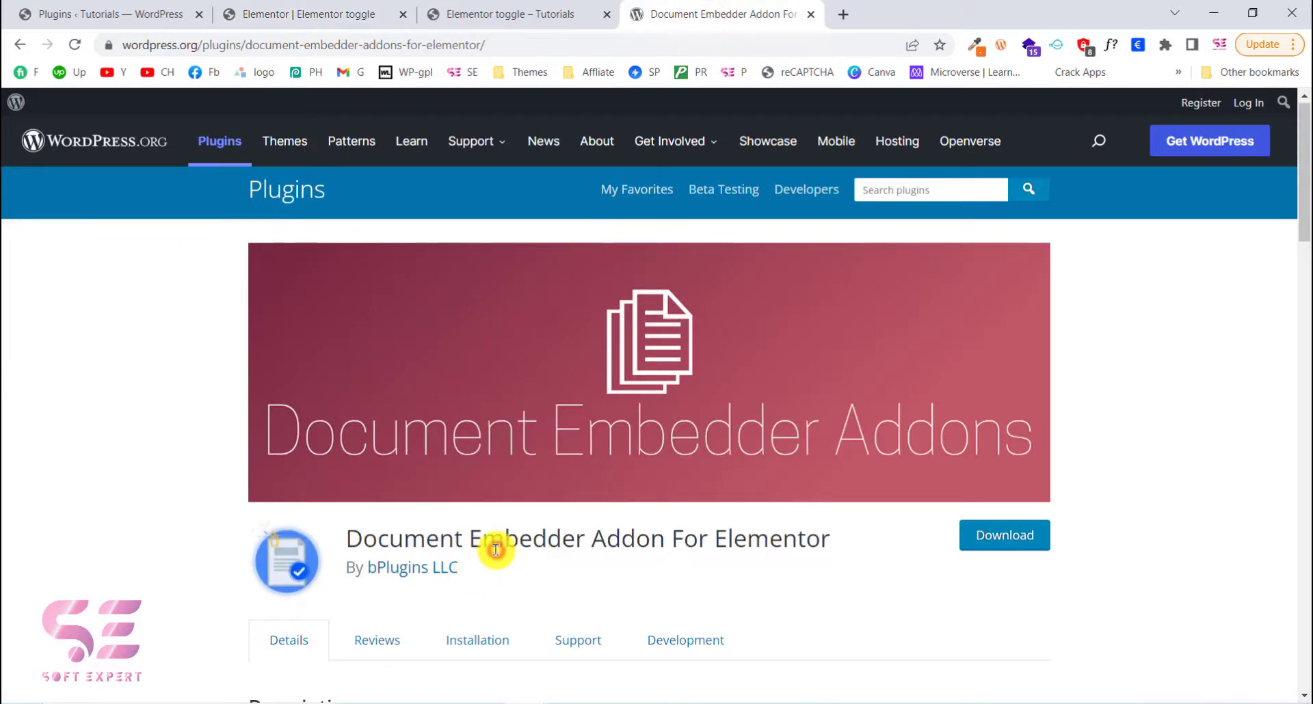
{"action": "left_click", "coordinate": [261, 4]}
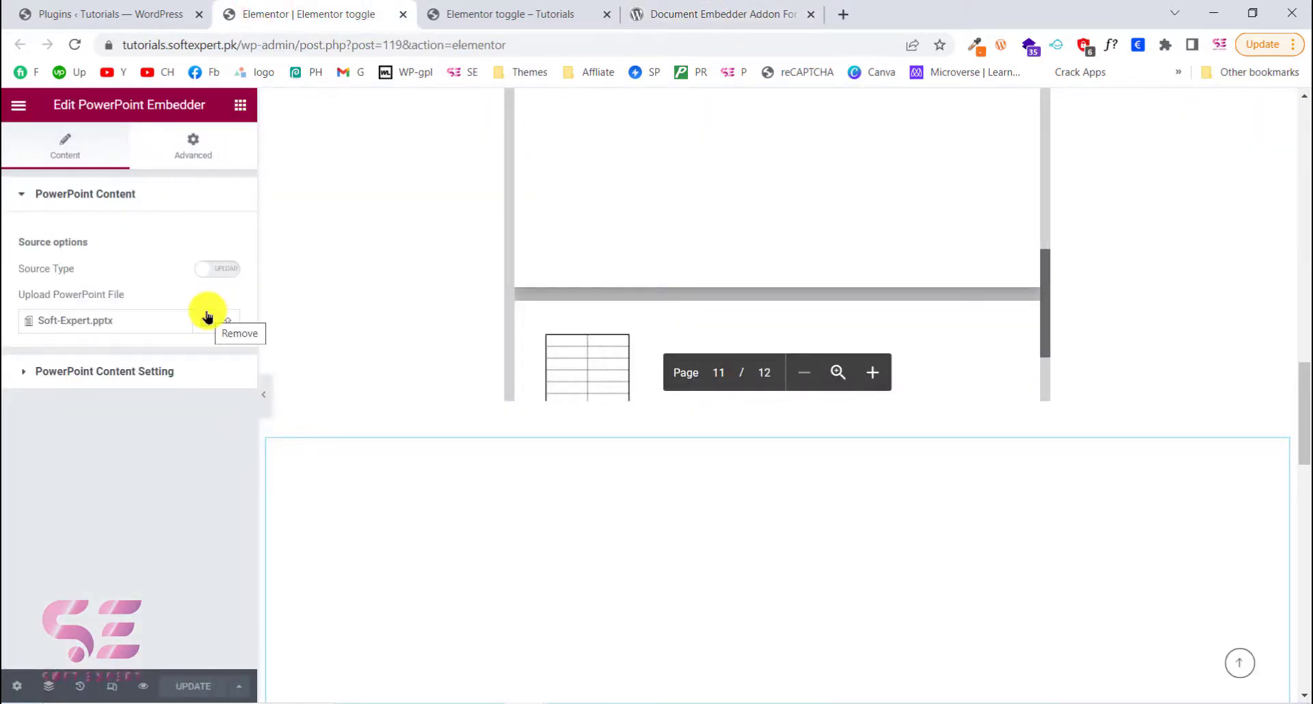